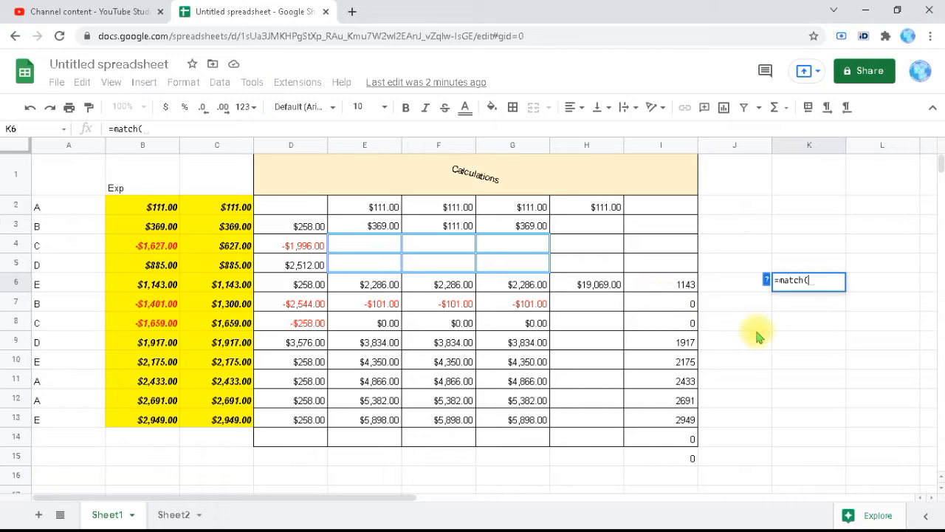
# Step: Continue the MATCH formula in K6 with 19069 as the search key and A6:I6 as the range
pyautogui.write('190')
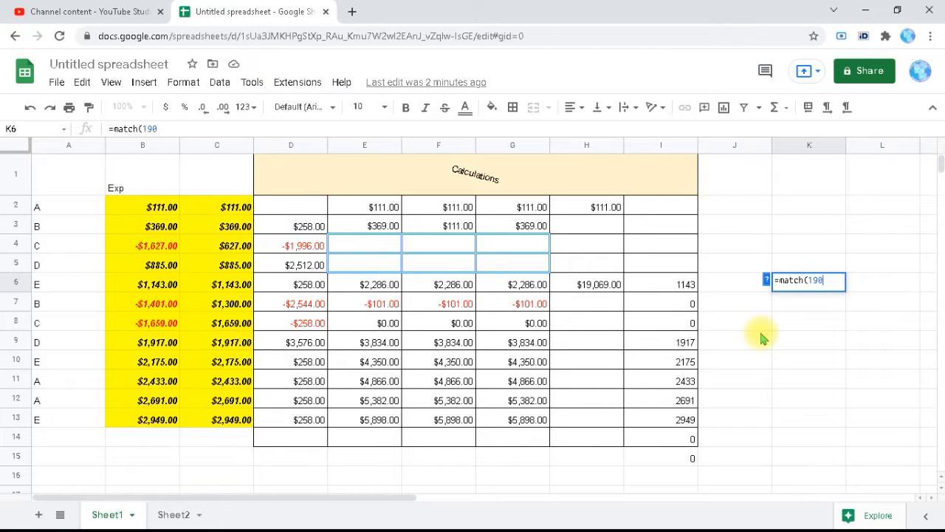
pyautogui.write('69,')
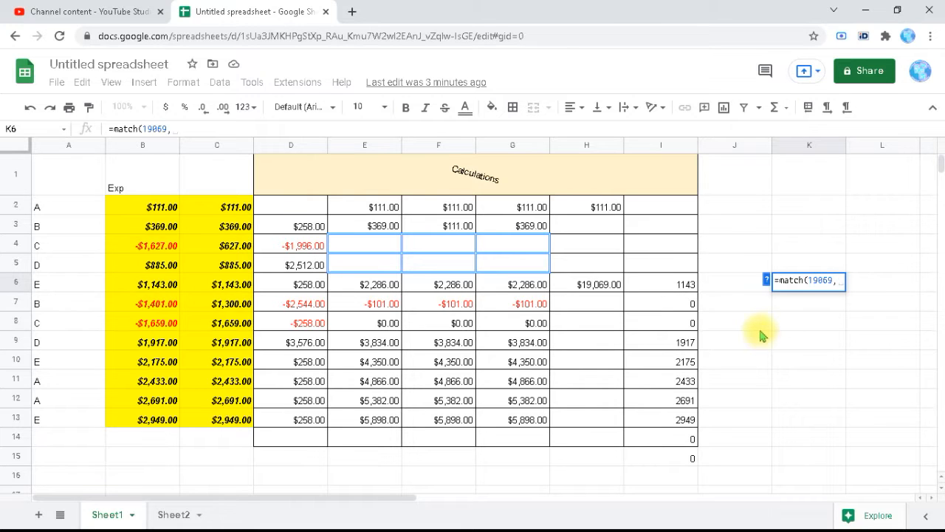
pyautogui.click(41, 288)
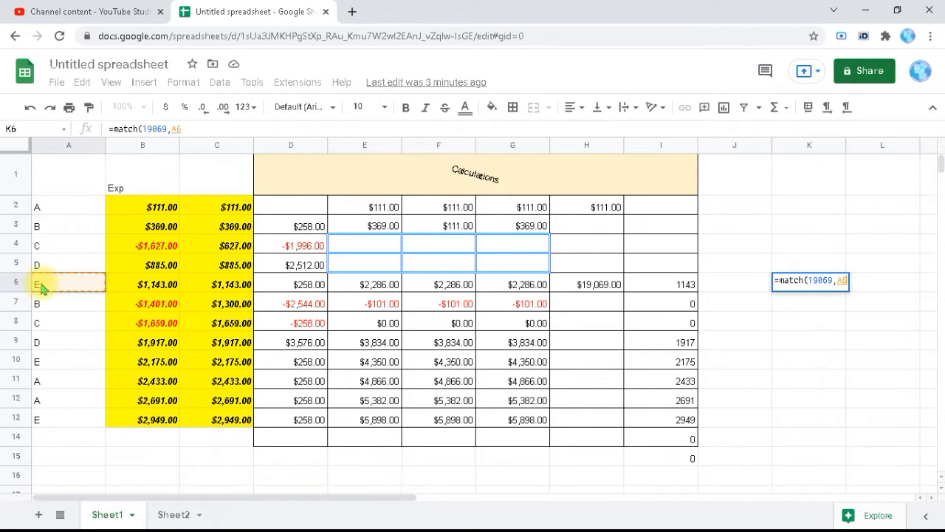
pyautogui.hotkey('shift', 'Right')
pyautogui.hotkey('shift', 'Right')
pyautogui.hotkey('shift', 'Right')
pyautogui.hotkey('shift', 'Right')
pyautogui.hotkey('shift', 'Right')
pyautogui.hotkey('shift', 'Right')
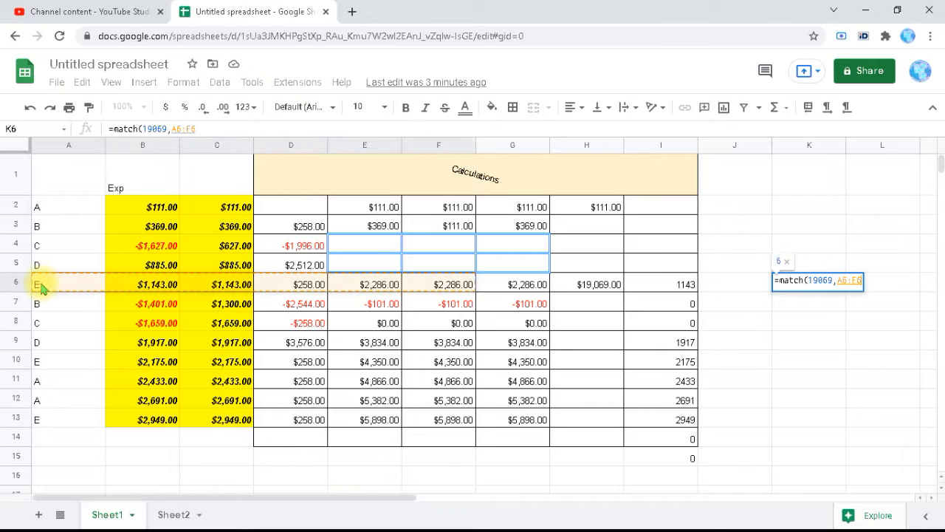
pyautogui.hotkey('shift', 'Right')
pyautogui.hotkey('shift', 'Right')
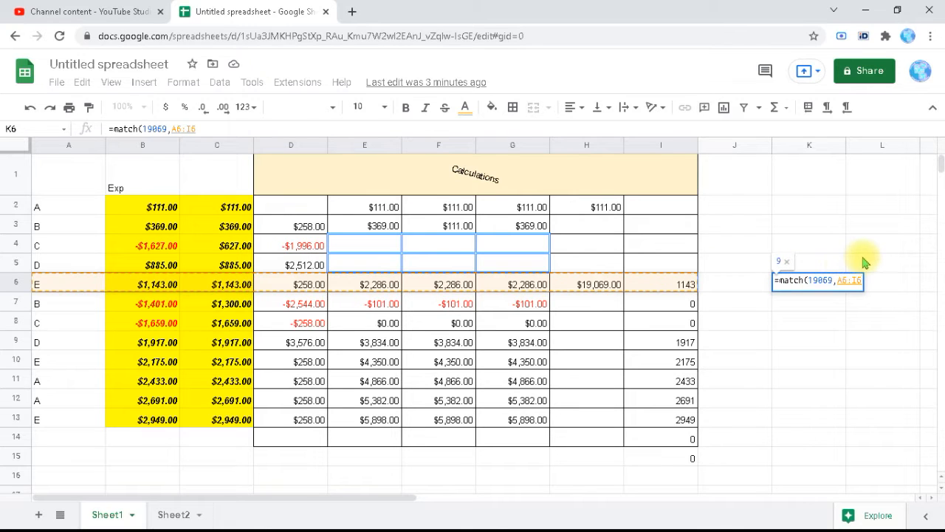
# Step: Finish the MATCH formula in K6 with a search type of 0 and enter it
pyautogui.write(',')
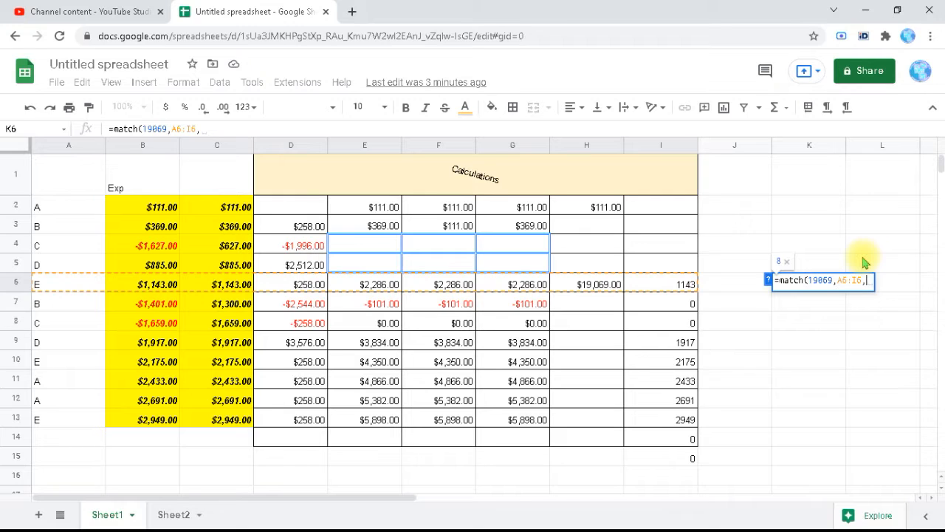
pyautogui.write('0')
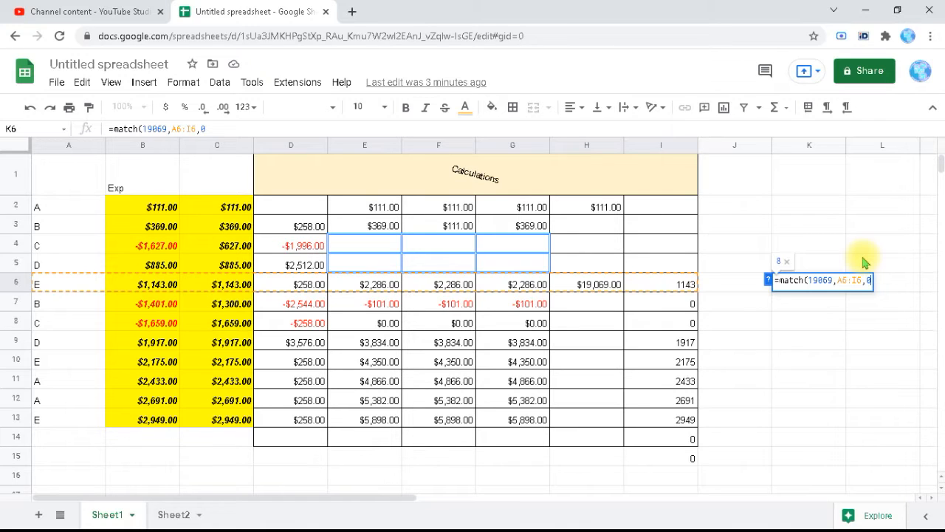
pyautogui.write(')')
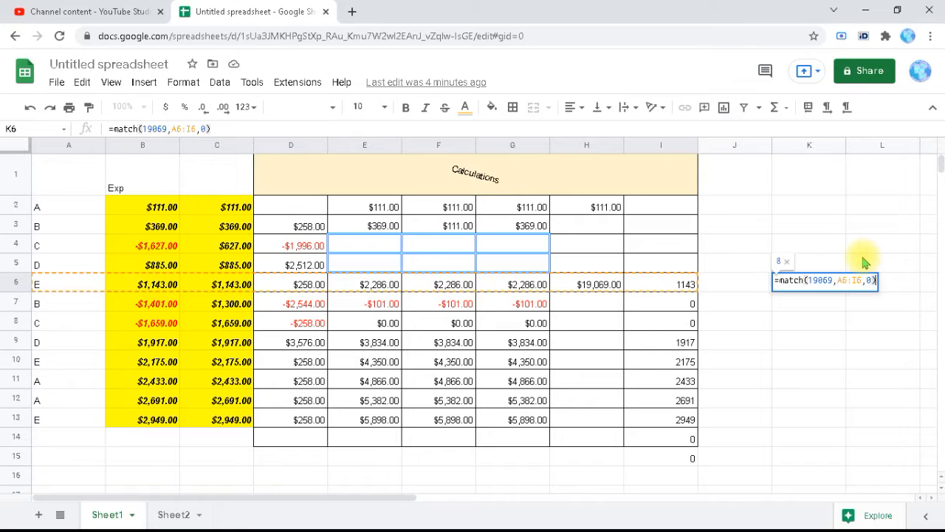
pyautogui.press('Return')
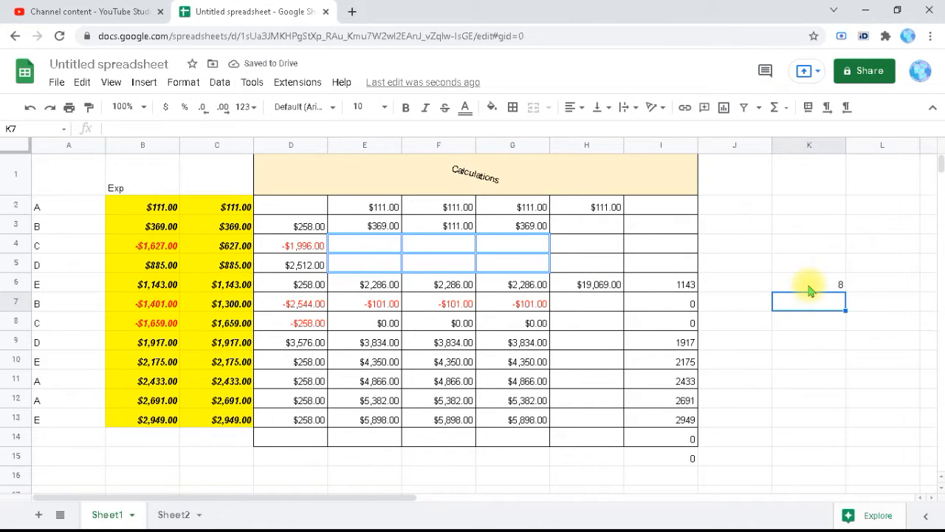
# Step: Count along row 6 from A6 to H6 to check the position of 19069 against the MATCH result
pyautogui.click(41, 288)
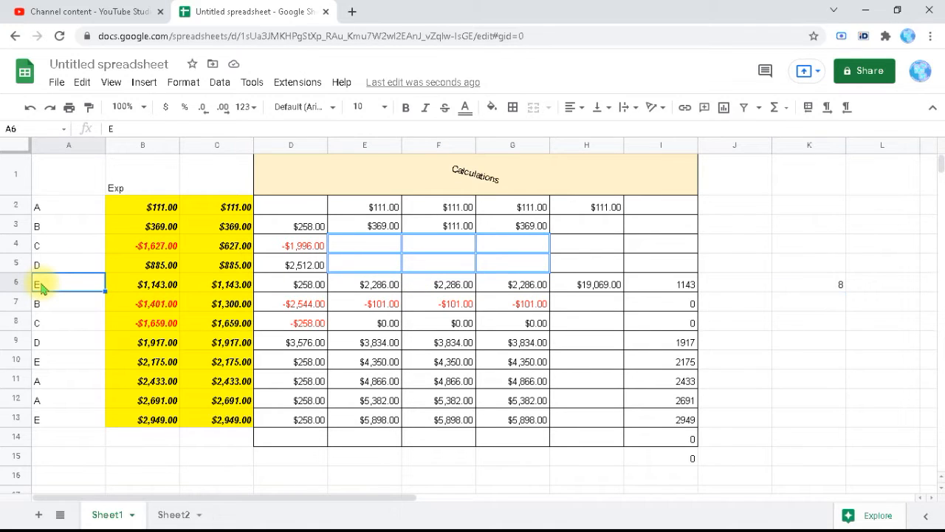
pyautogui.press('Right')
pyautogui.press('Right')
pyautogui.press('Right')
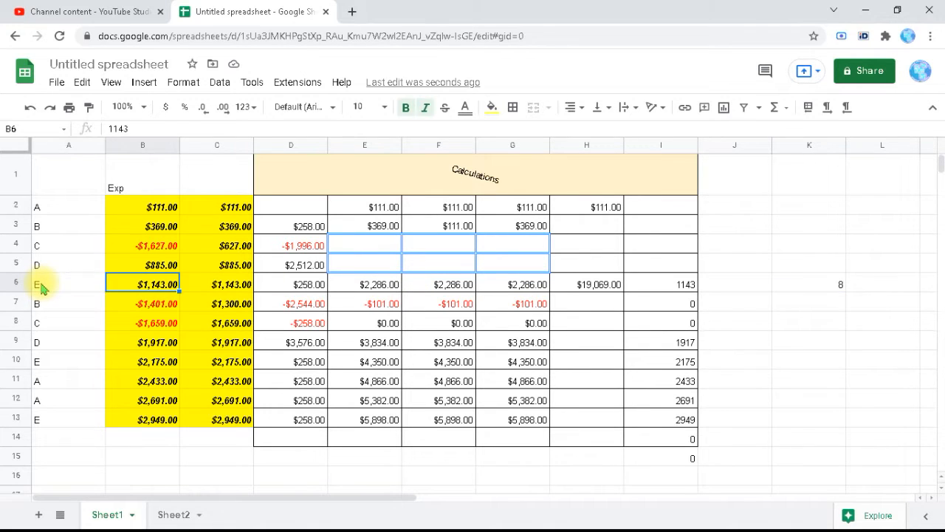
pyautogui.press('Right')
pyautogui.press('Right')
pyautogui.press('Right')
pyautogui.press('Right')
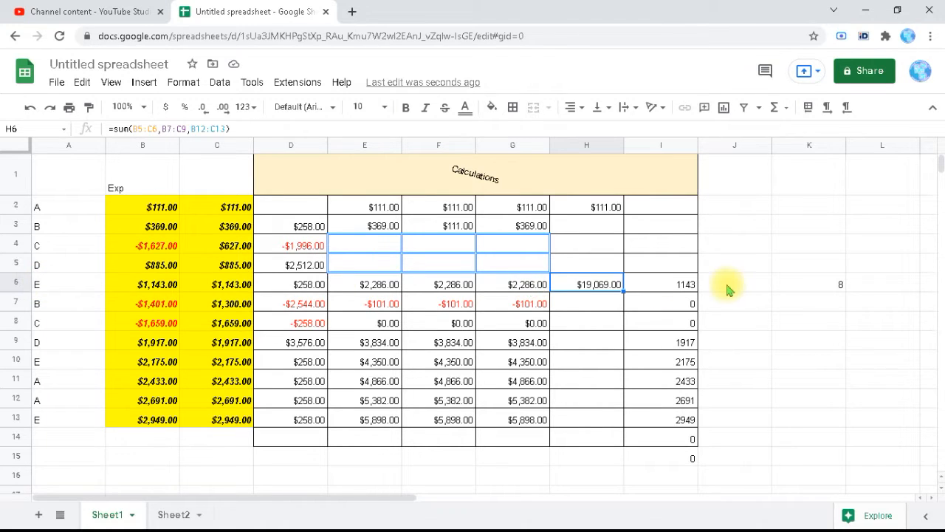
# Step: Try 19000 as the search key in K6's MATCH formula and inspect the cell's outcome
pyautogui.click(815, 286)
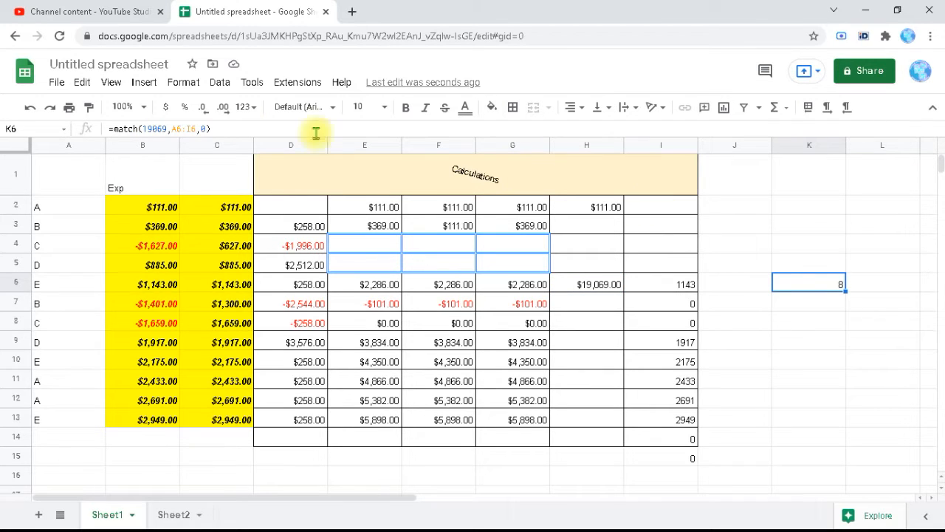
pyautogui.click(203, 128)
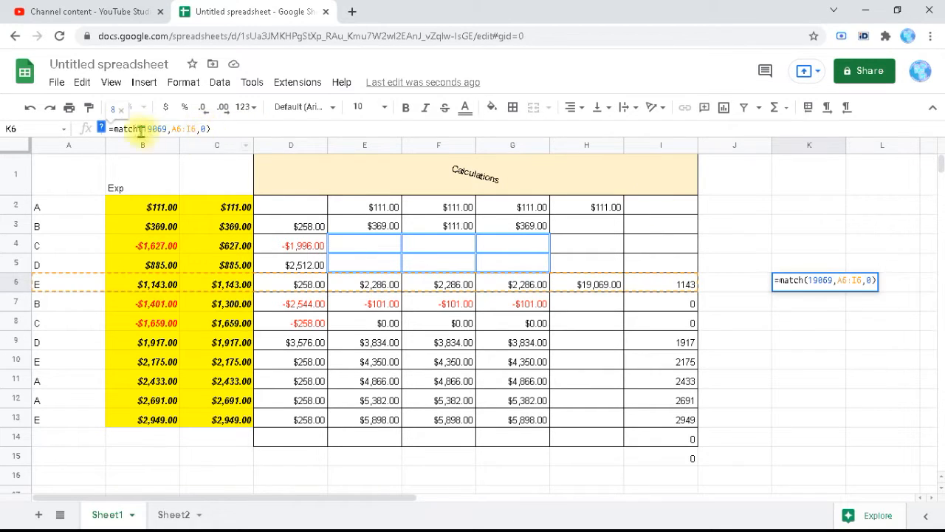
pyautogui.click(102, 128)
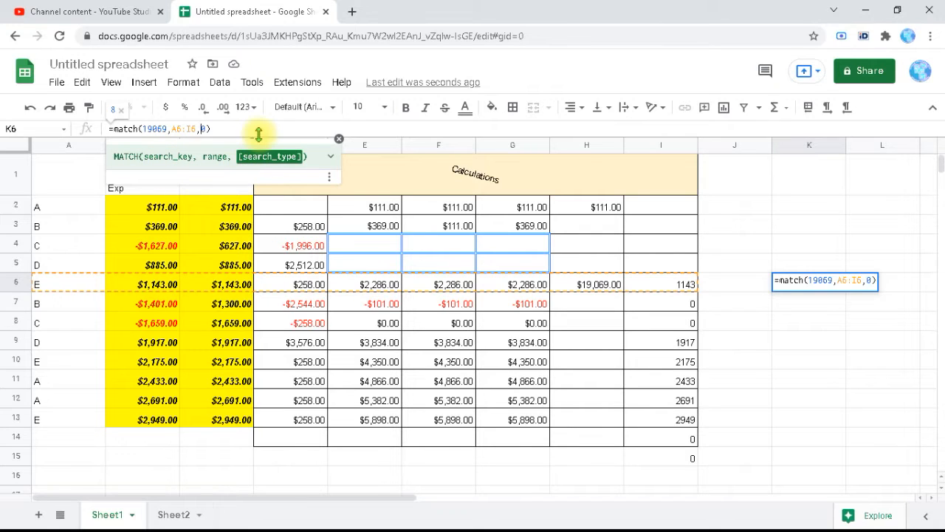
pyautogui.click(167, 129)
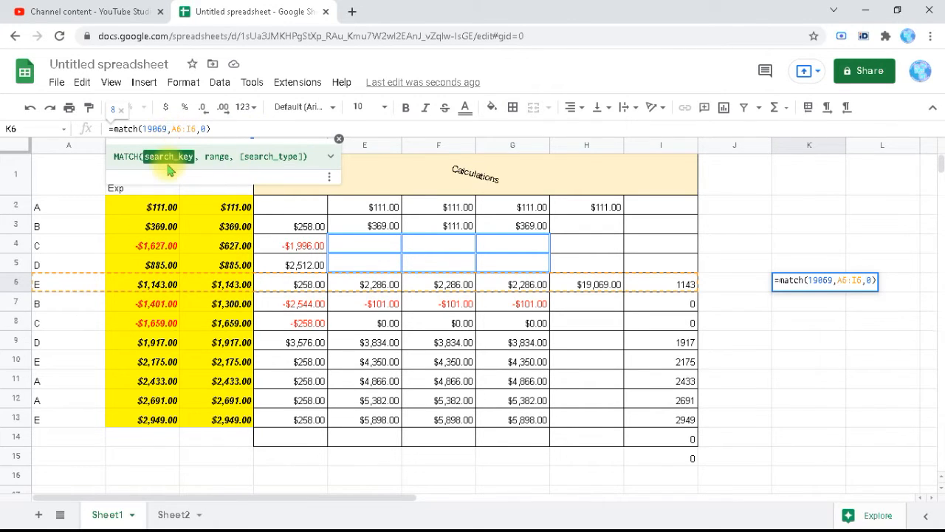
pyautogui.press('BackSpace')
pyautogui.press('BackSpace')
pyautogui.write('00')
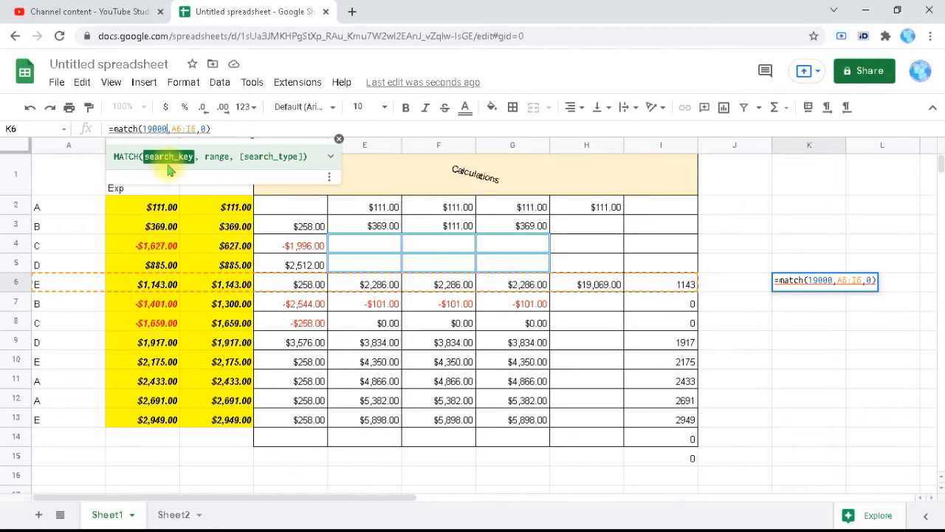
pyautogui.press('Return')
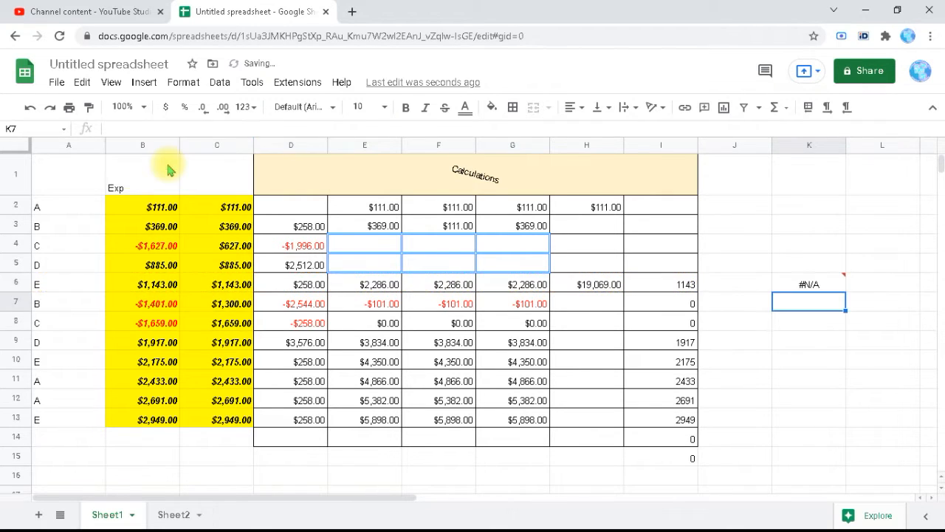
pyautogui.press('Up')
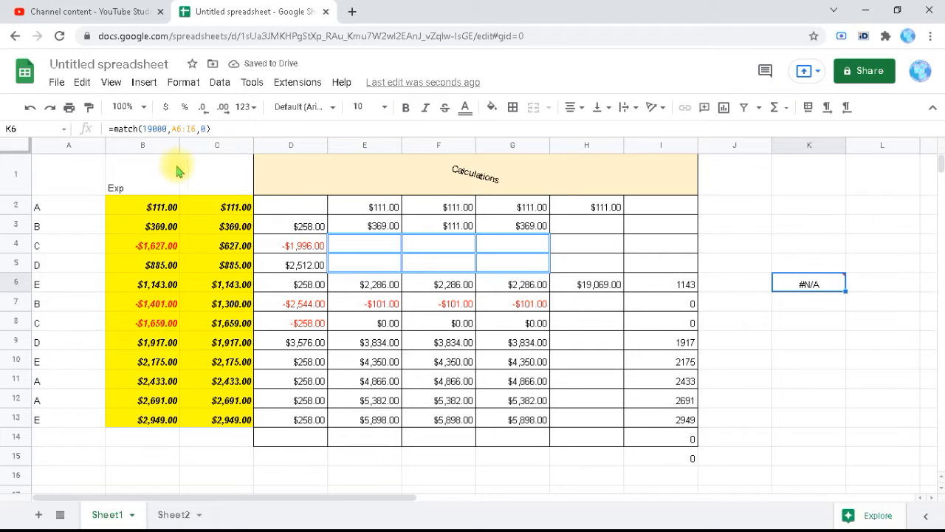
pyautogui.moveTo(809, 292)
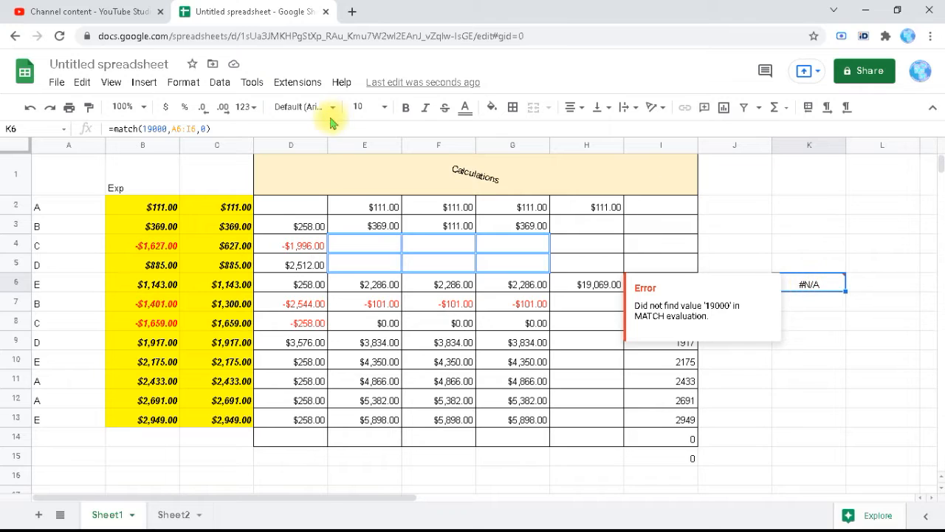
# Step: Set the search key of K6's MATCH formula to 19069
pyautogui.click(169, 129)
pyautogui.press('BackSpace')
pyautogui.press('BackSpace')
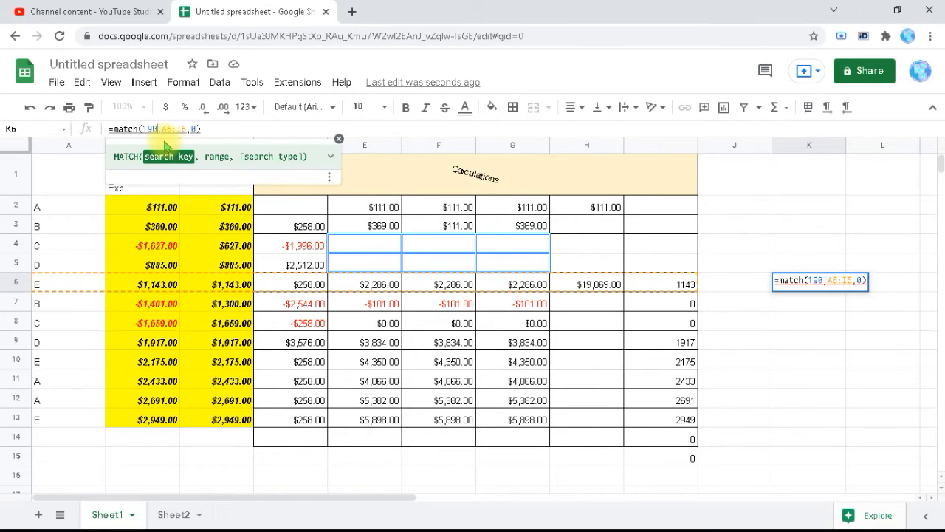
pyautogui.write('60')
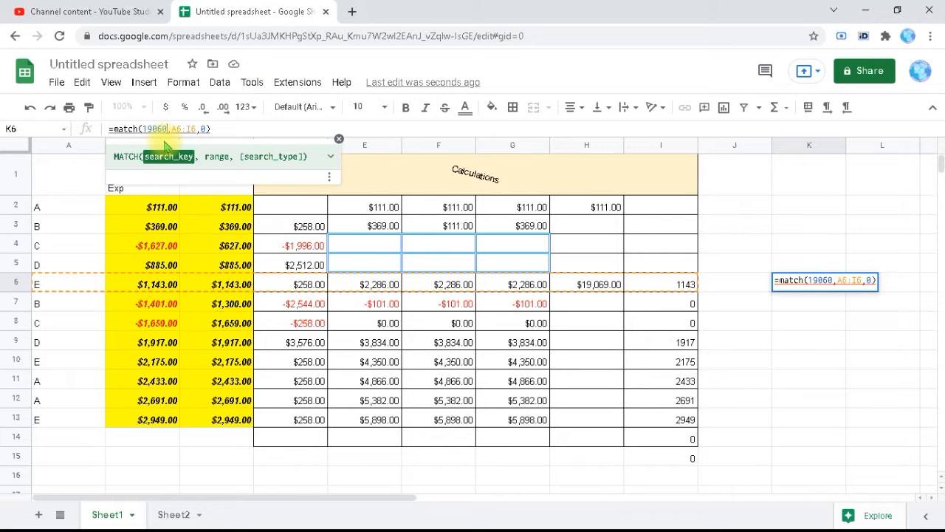
pyautogui.press('BackSpace')
pyautogui.write('9')
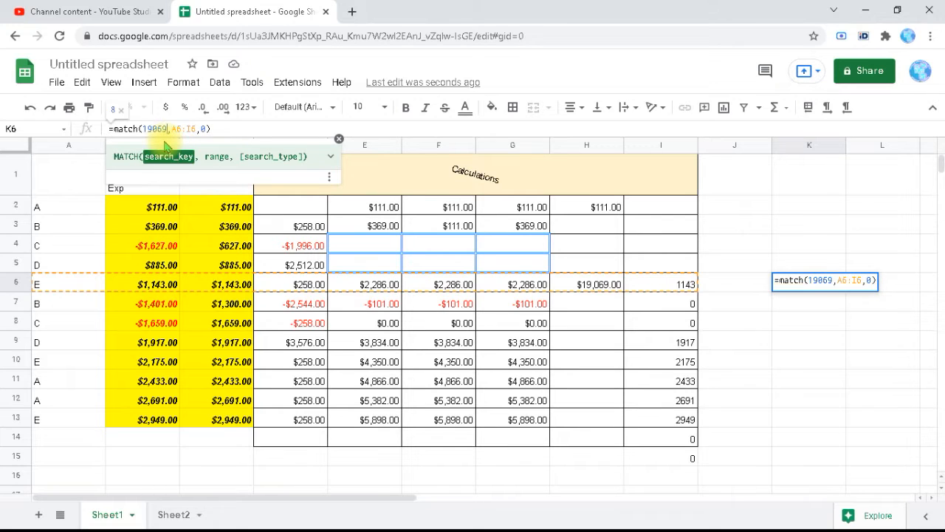
# Step: Change the range of K6's MATCH formula to the whole column H:H and enter it
pyautogui.click(183, 128)
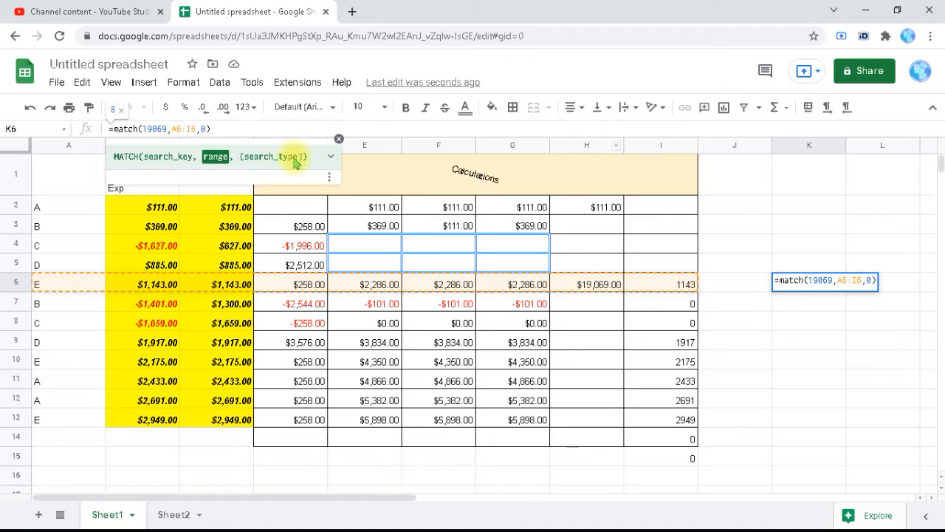
pyautogui.press('BackSpace')
pyautogui.press('BackSpace')
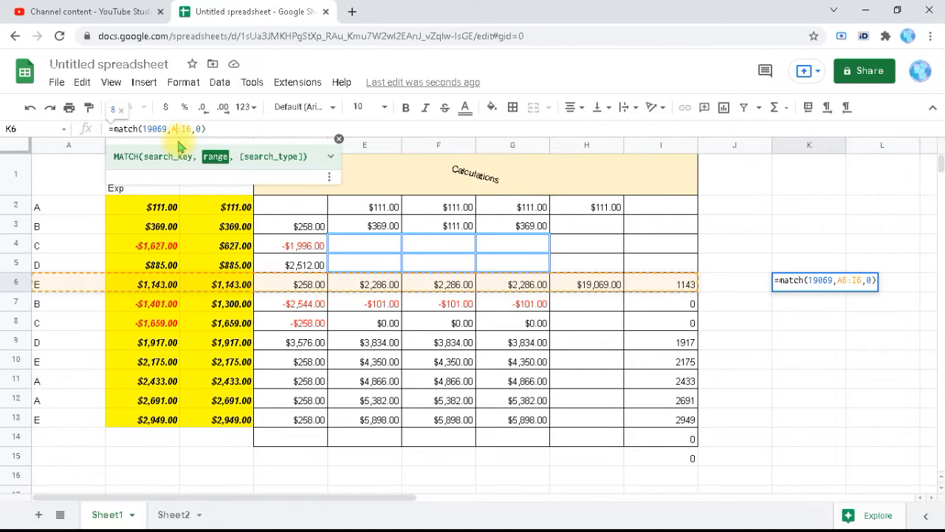
pyautogui.write('H')
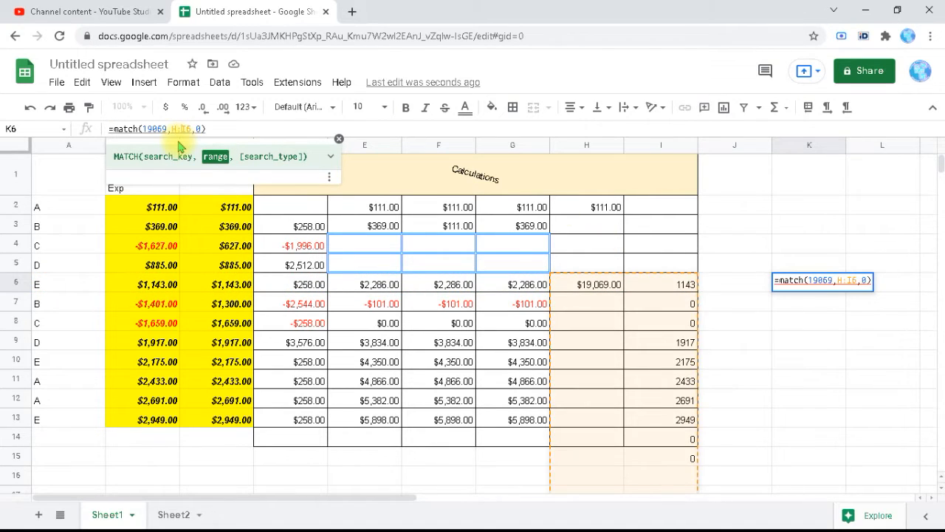
pyautogui.press('BackSpace')
pyautogui.press('BackSpace')
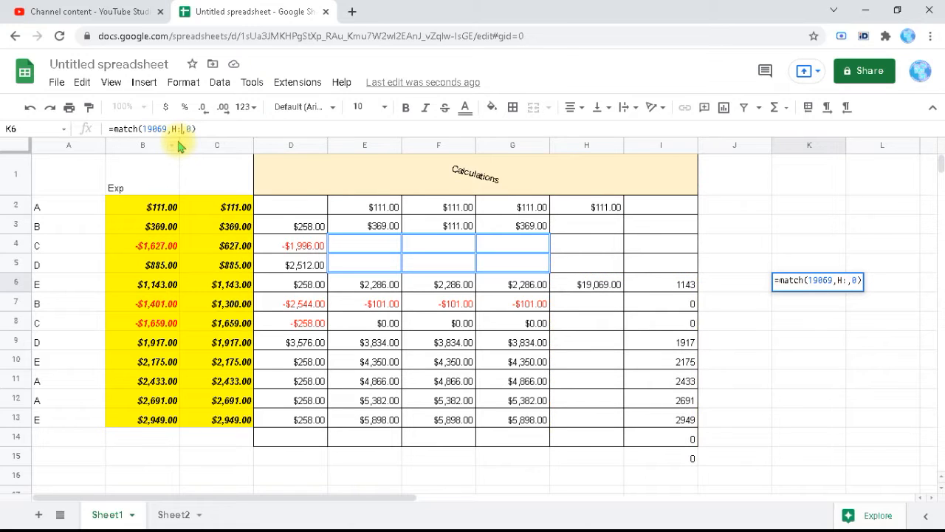
pyautogui.write('H')
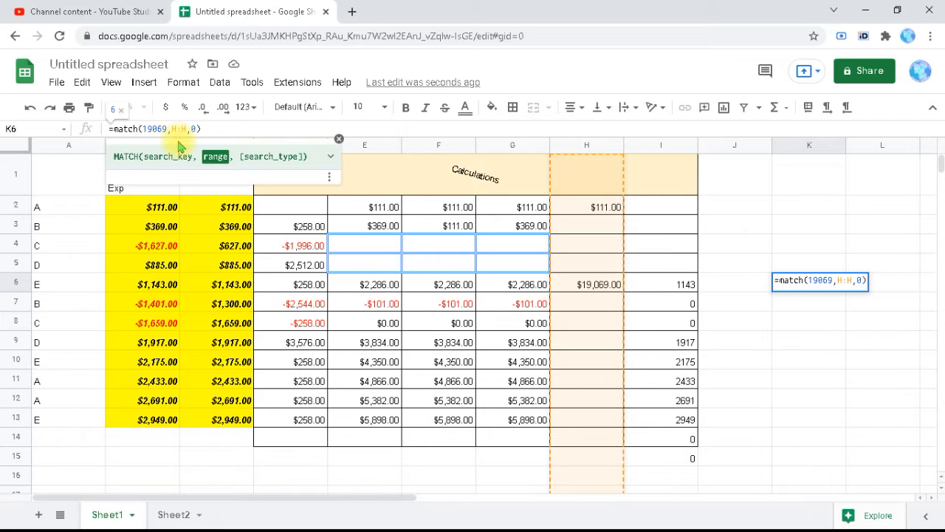
pyautogui.press('Return')
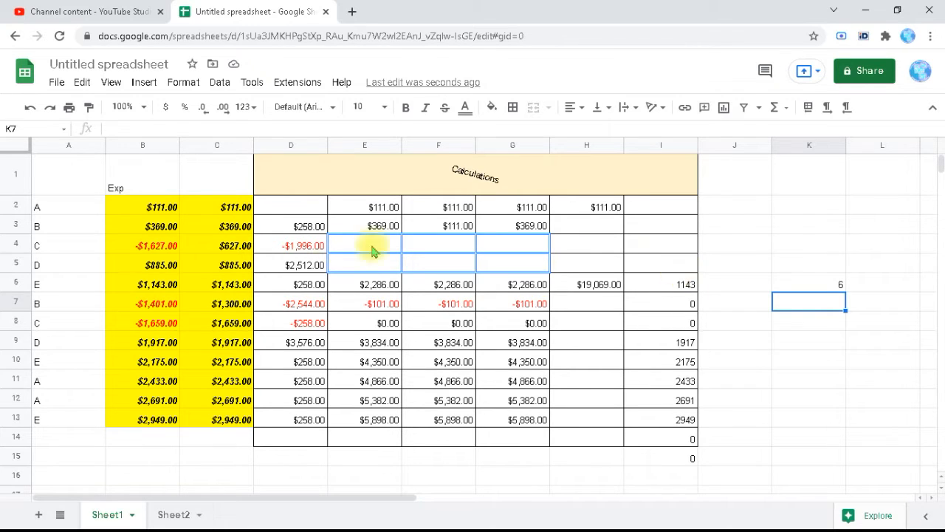
# Step: Change the range of K6's MATCH formula to H1:J10, enter it and inspect the cell's outcome
pyautogui.click(827, 284)
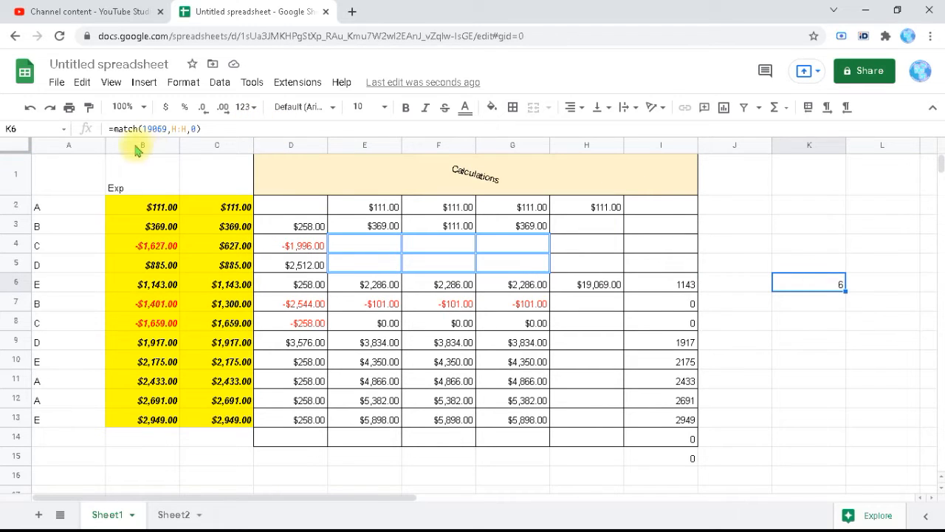
pyautogui.click(177, 129)
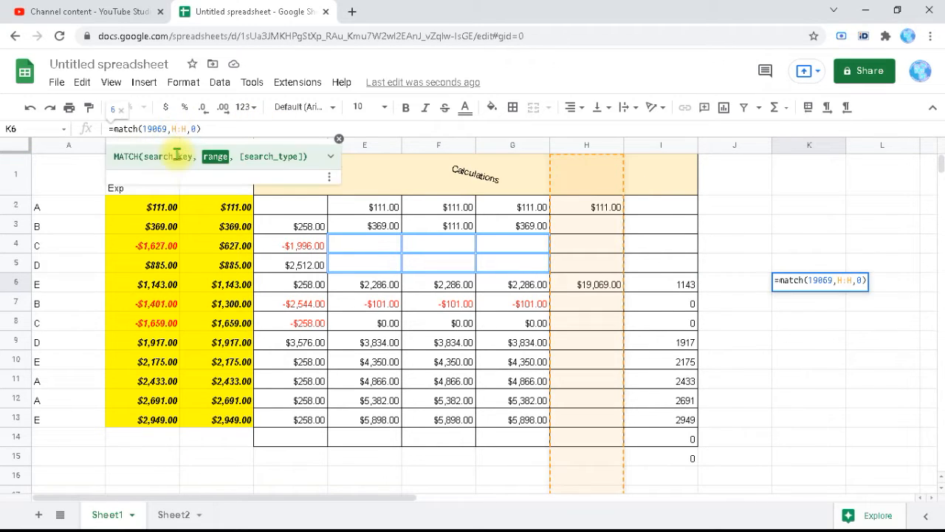
pyautogui.write('1')
pyautogui.press('BackSpace')
pyautogui.write('J10')
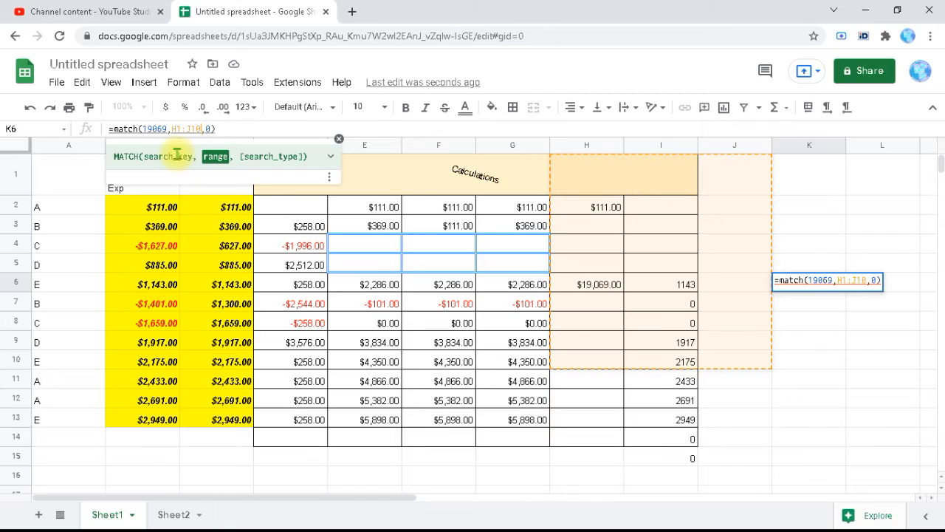
pyautogui.press('Return')
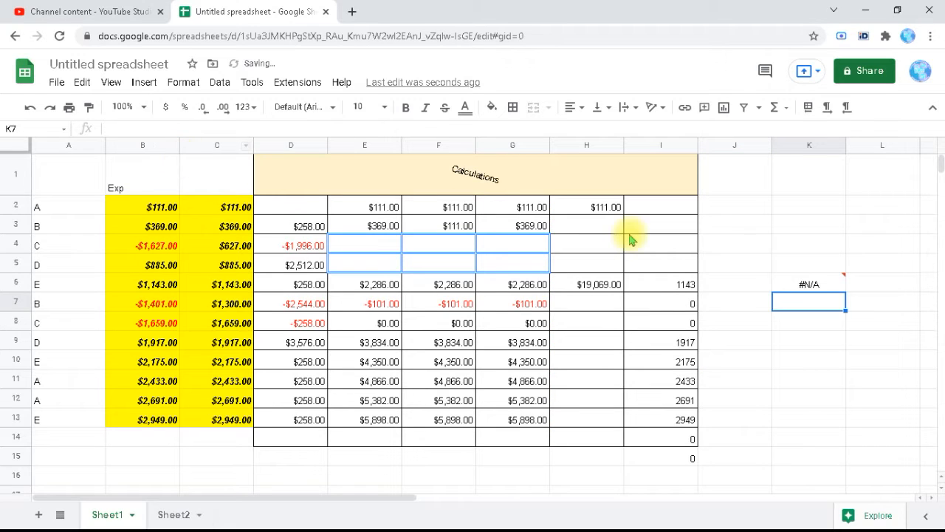
pyautogui.moveTo(805, 282)
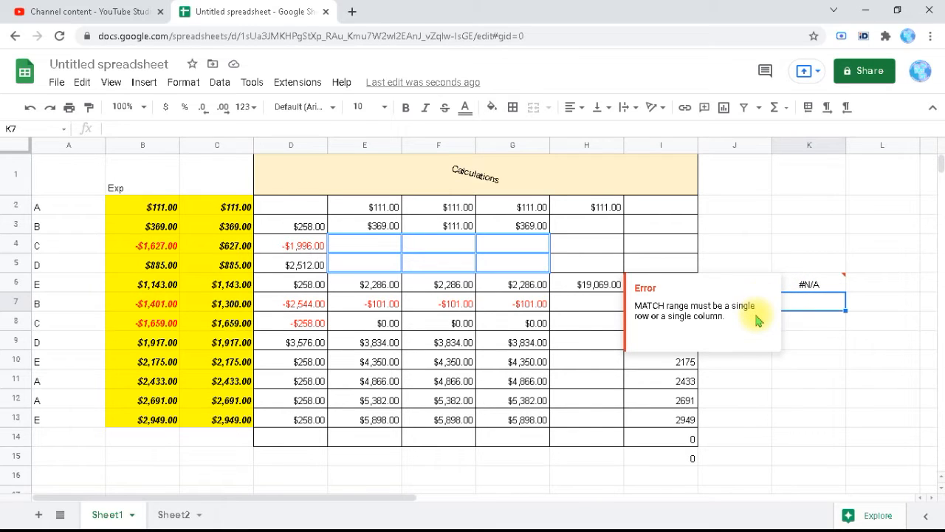
# Step: Change the range of K6's MATCH formula back to the whole column H:H and enter it
pyautogui.click(816, 290)
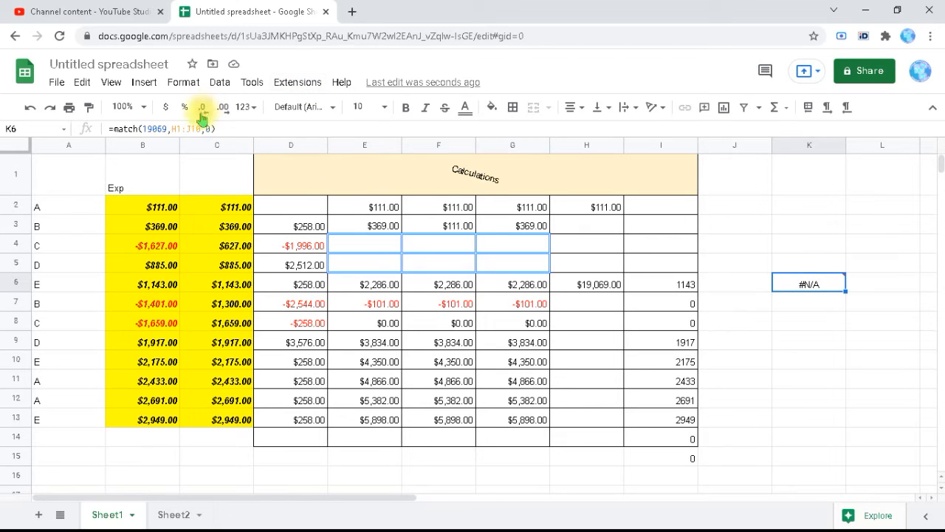
pyautogui.press('BackSpace')
pyautogui.press('BackSpace')
pyautogui.press('BackSpace')
pyautogui.press('BackSpace')
pyautogui.press('BackSpace')
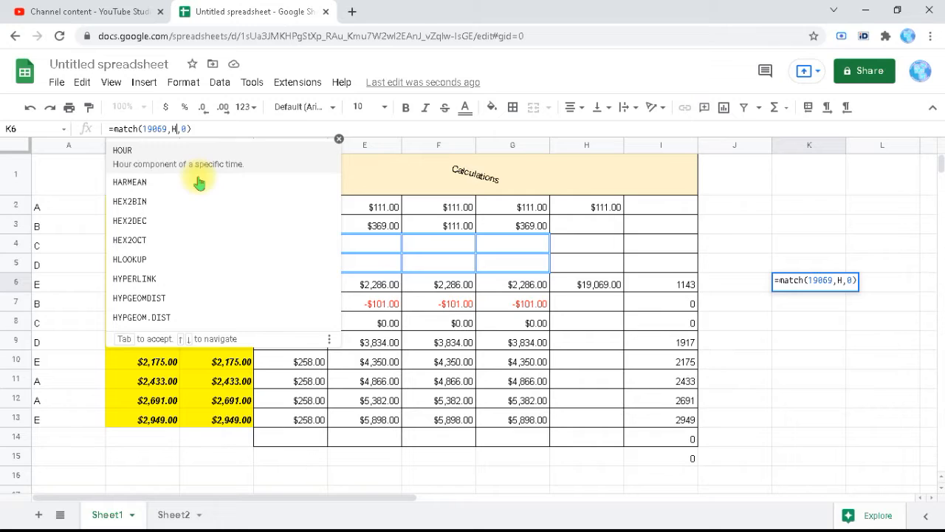
pyautogui.write(':H')
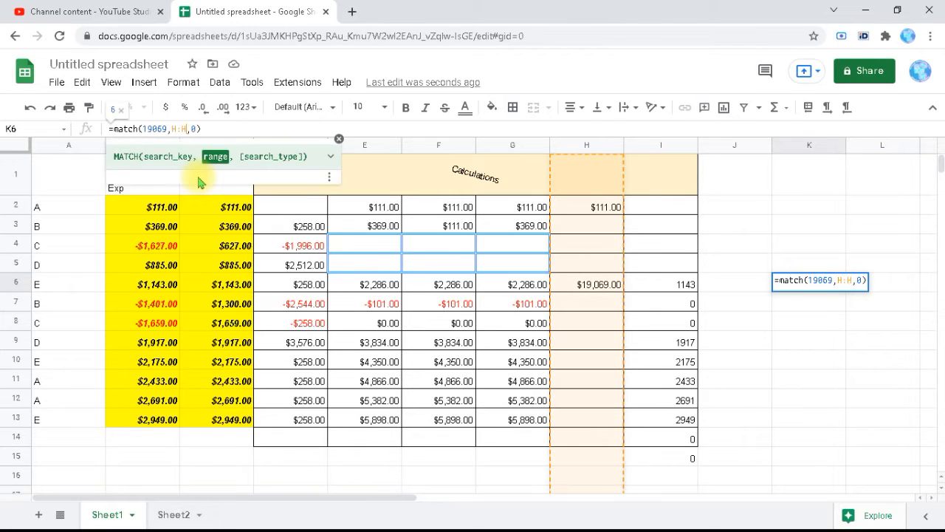
pyautogui.press('Return')
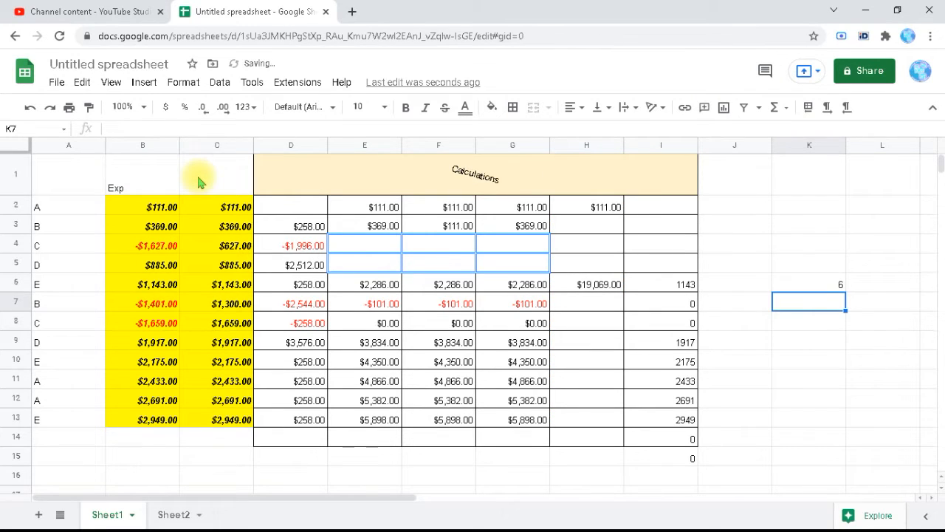
# Step: Set the search type of K6's MATCH formula to 1 and enter it
pyautogui.press('Up')
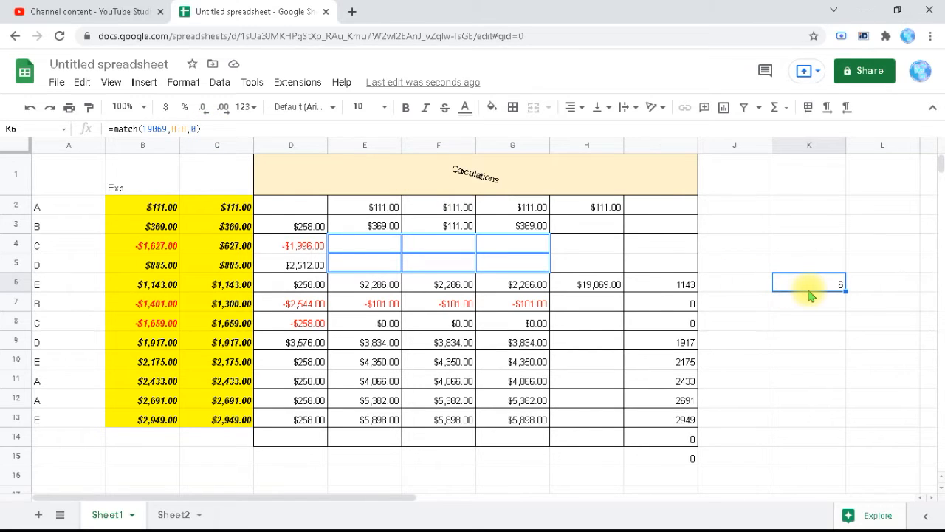
pyautogui.click(200, 130)
pyautogui.press('BackSpace')
pyautogui.write('1')
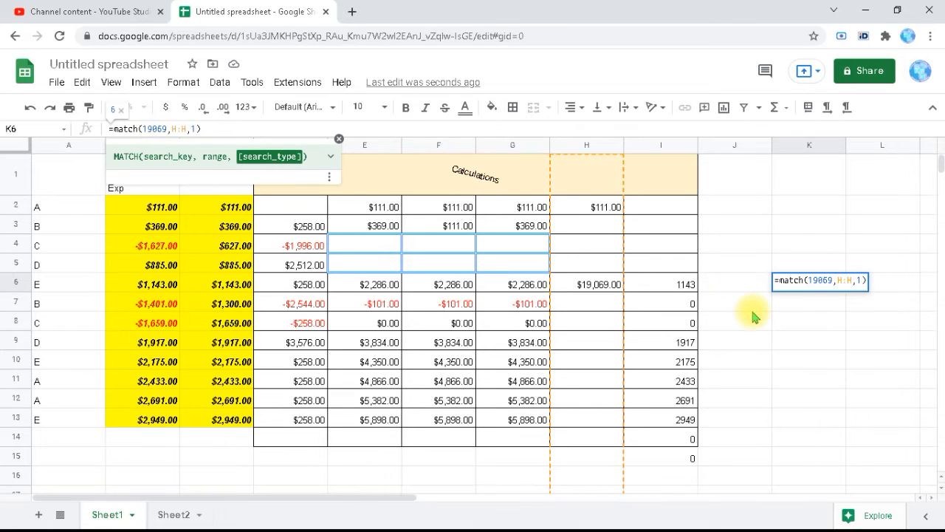
pyautogui.press('Return')
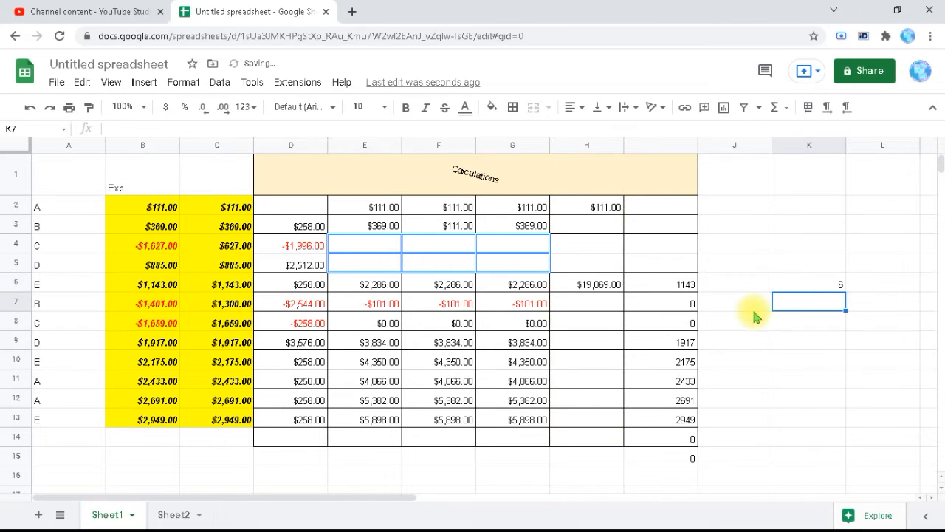
# Step: Change the search key of K6's MATCH formula to 19000, keeping search type 1, and enter it
pyautogui.click(822, 290)
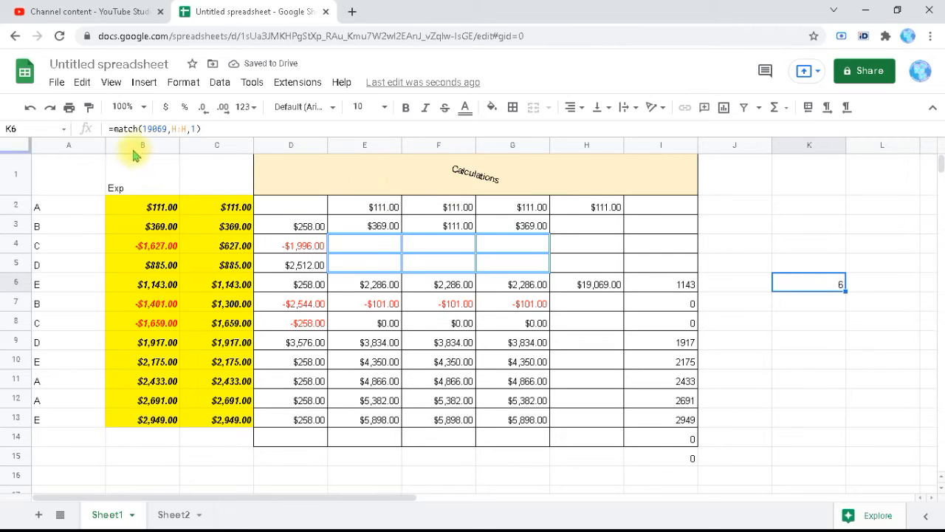
pyautogui.click(165, 130)
pyautogui.press('BackSpace')
pyautogui.press('BackSpace')
pyautogui.write('00')
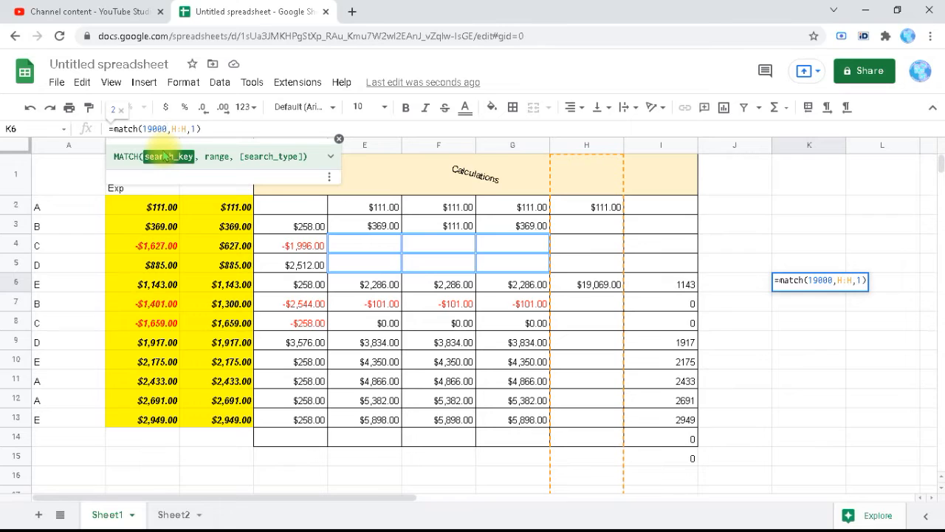
pyautogui.press('Return')
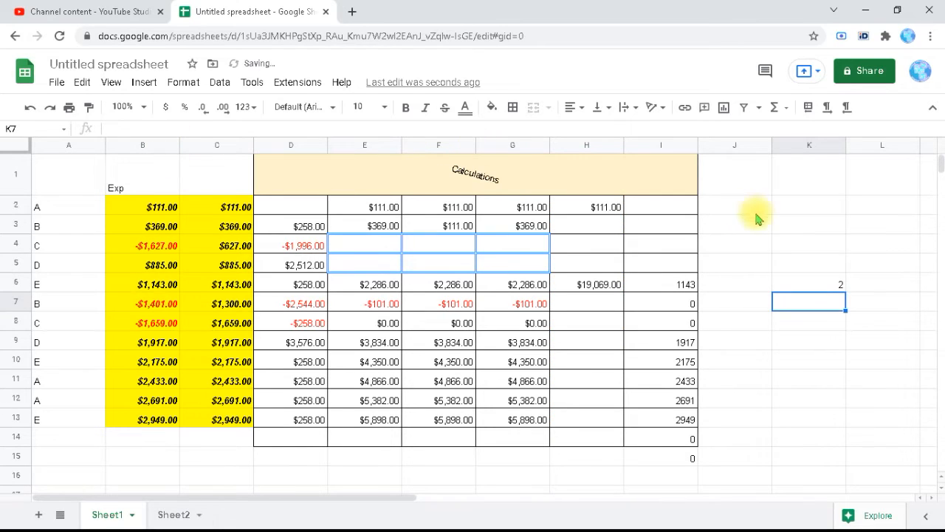
# Step: Try 190 as the search key in K6's MATCH formula
pyautogui.click(817, 282)
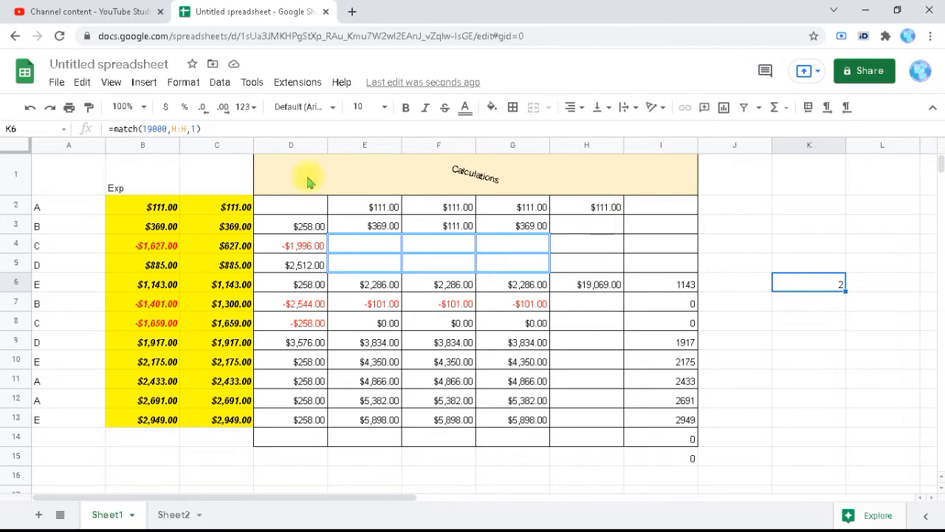
pyautogui.click(163, 128)
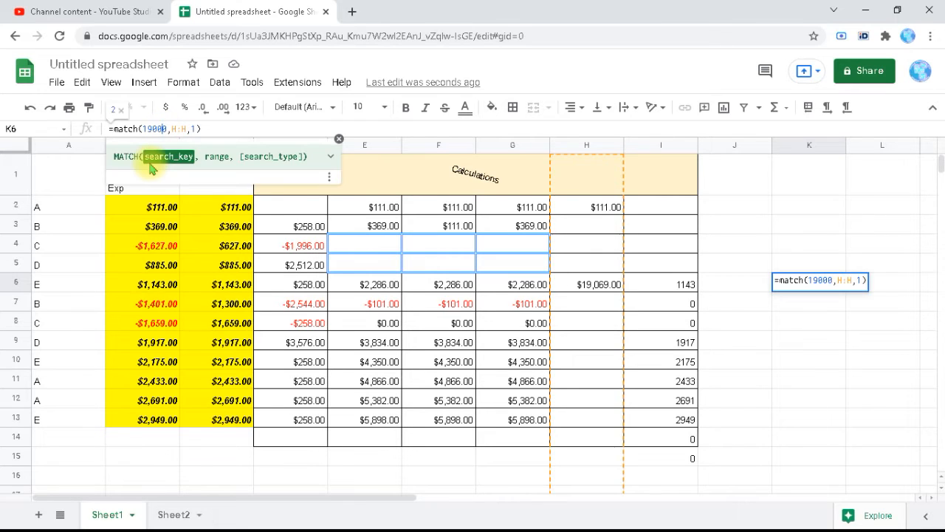
pyautogui.press('BackSpace')
pyautogui.press('BackSpace')
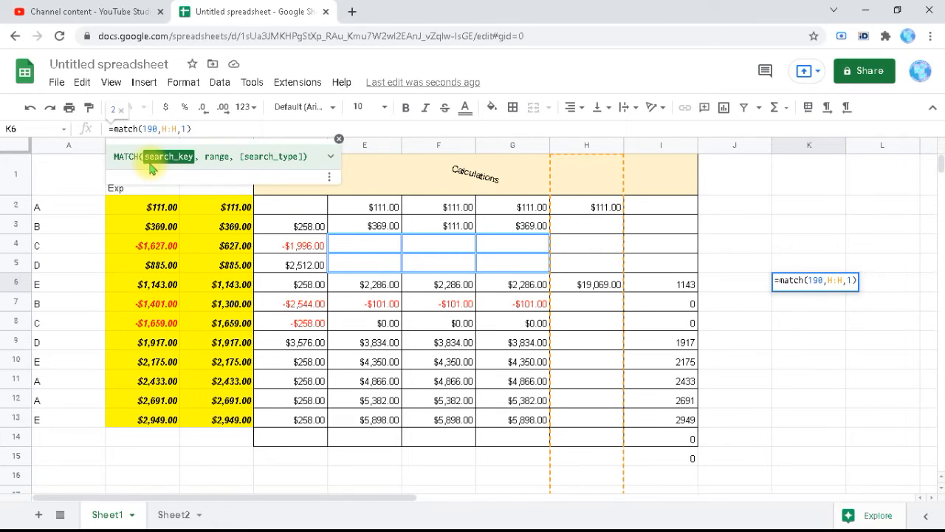
pyautogui.press('Return')
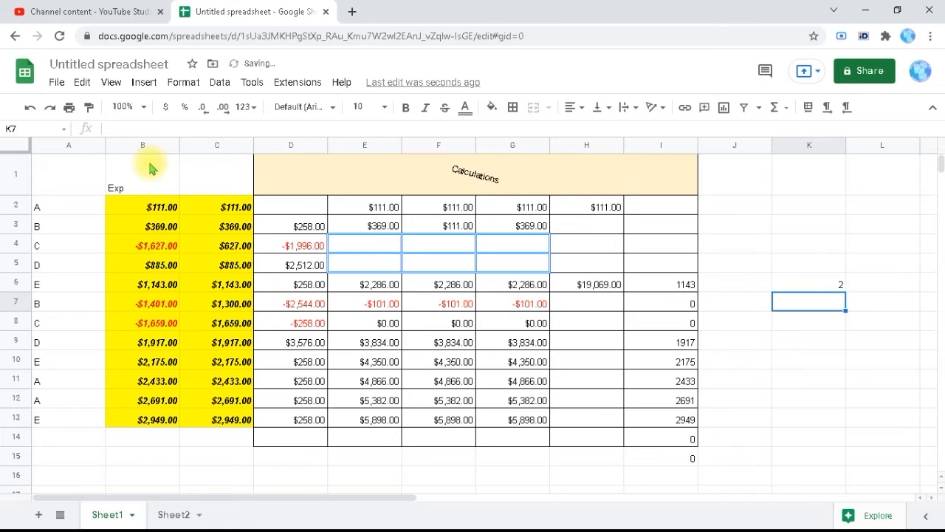
pyautogui.click(149, 168)
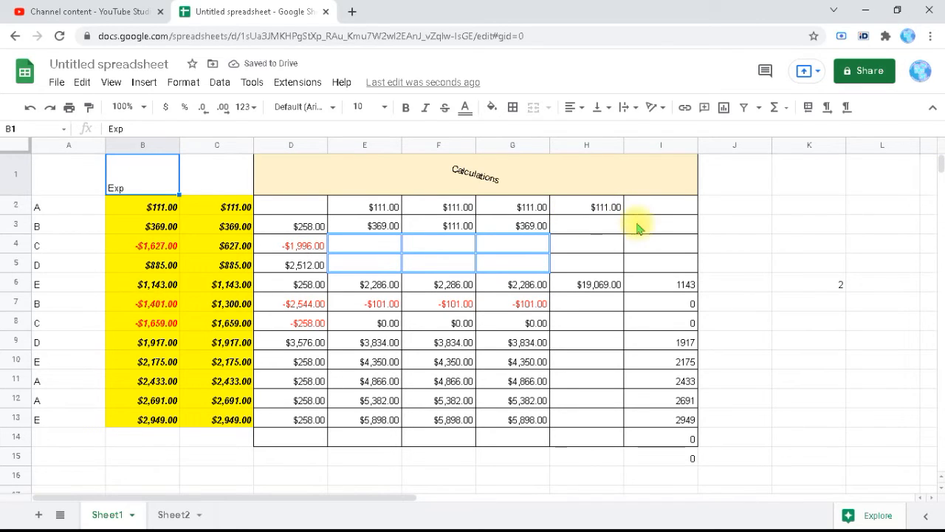
# Step: Restore the search key of K6's MATCH formula to 19000 and set its search type to -1
pyautogui.click(811, 288)
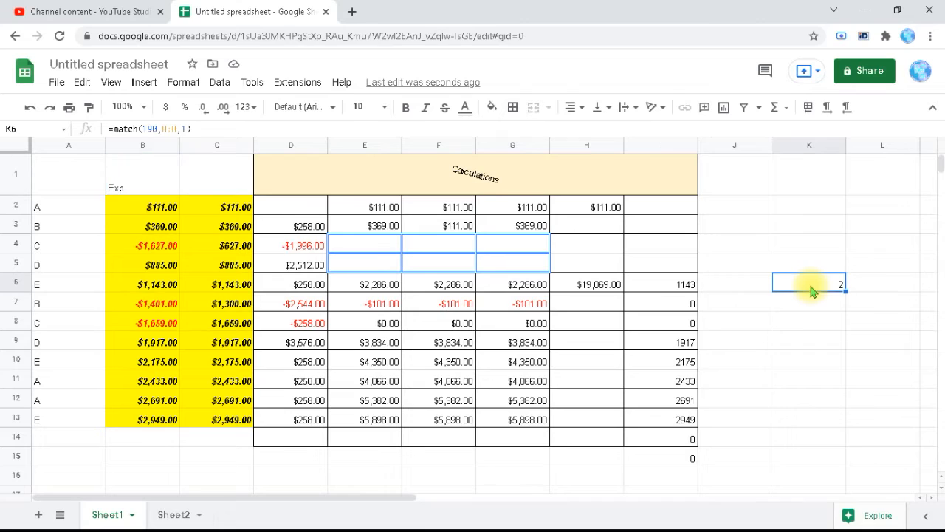
pyautogui.click(150, 129)
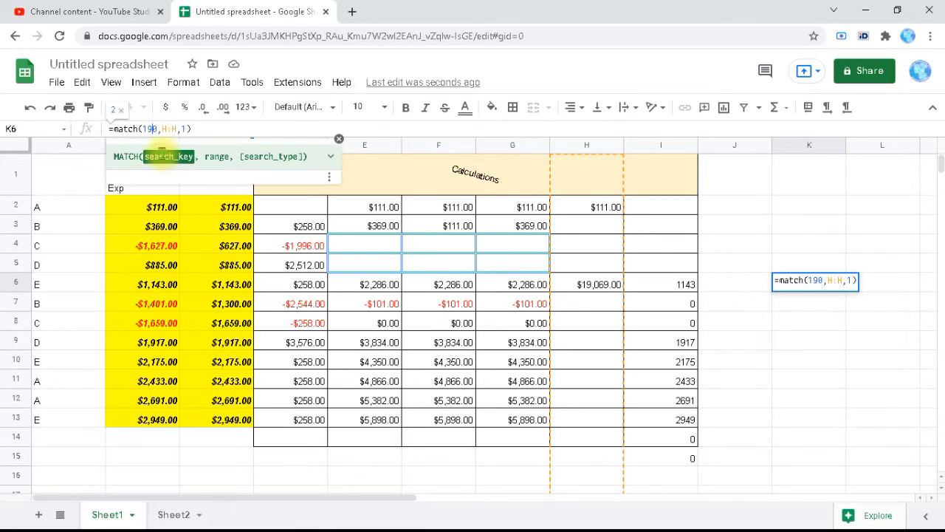
pyautogui.write('00')
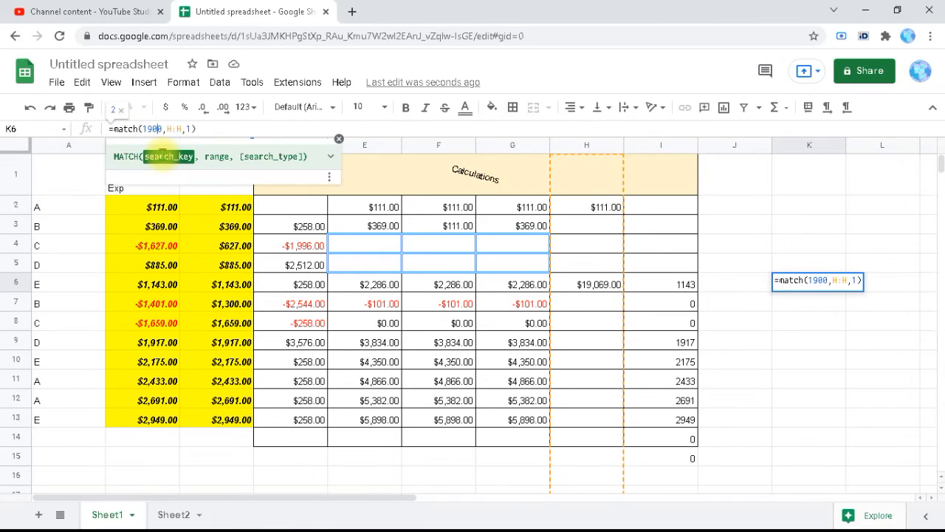
pyautogui.click(194, 129)
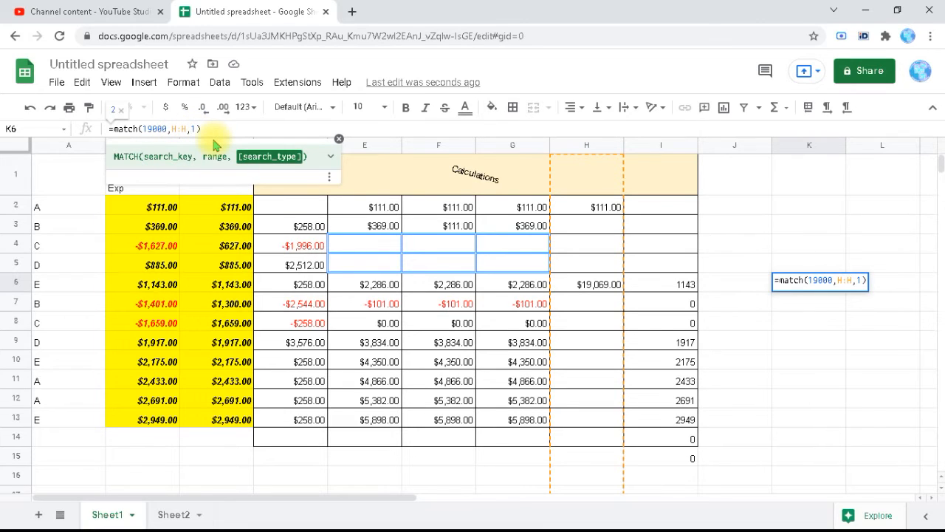
pyautogui.write('-')
pyautogui.press('Return')
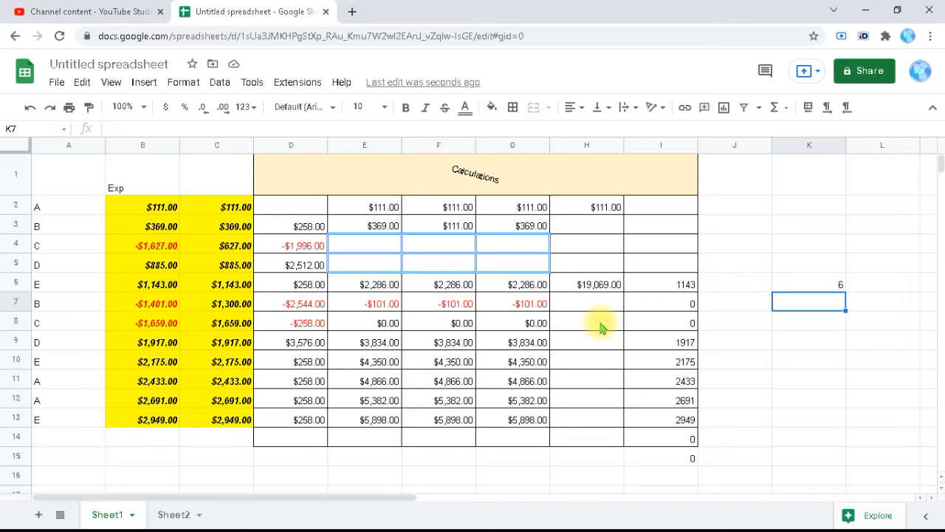
# Step: Enter 18000 in cell H8 and re-enter the unchanged MATCH formula in K6 to check its outcome
pyautogui.click(600, 328)
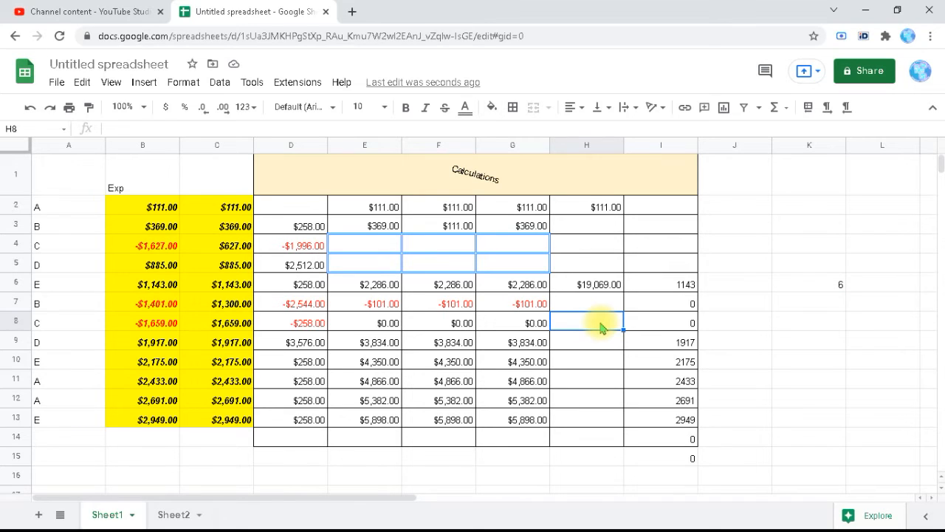
pyautogui.write('18000')
pyautogui.press('Return')
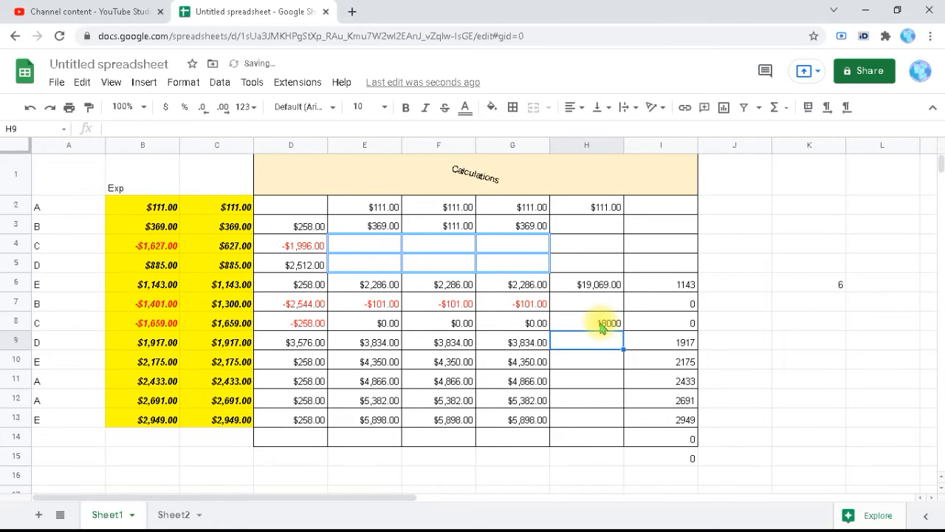
pyautogui.click(820, 288)
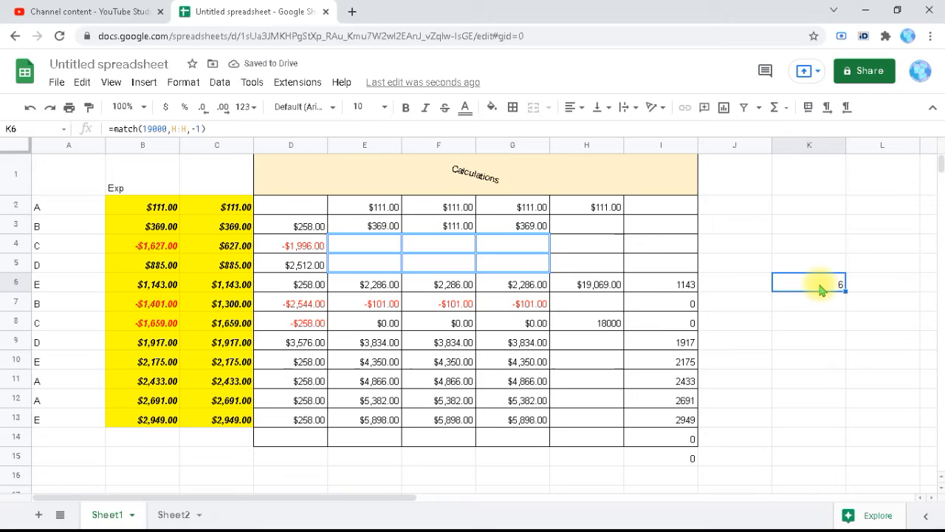
pyautogui.click(254, 126)
pyautogui.press('Return')
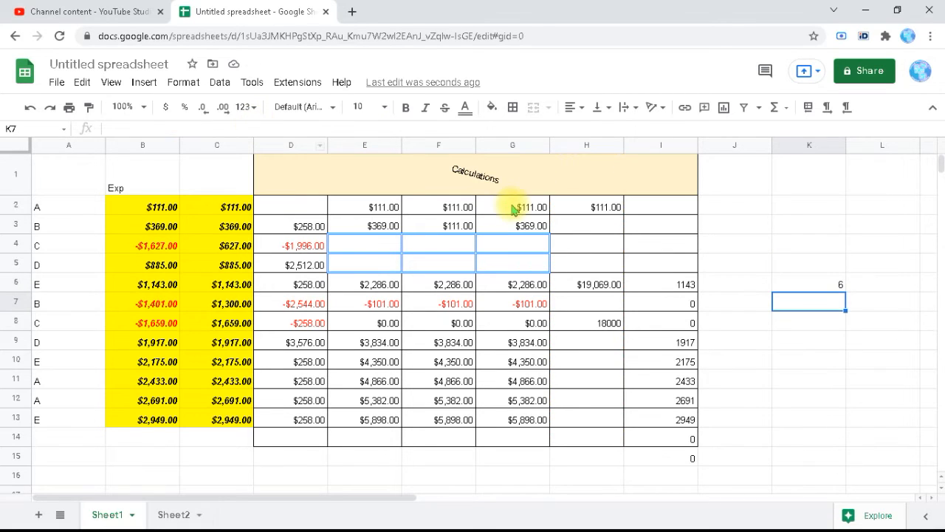
pyautogui.click(606, 329)
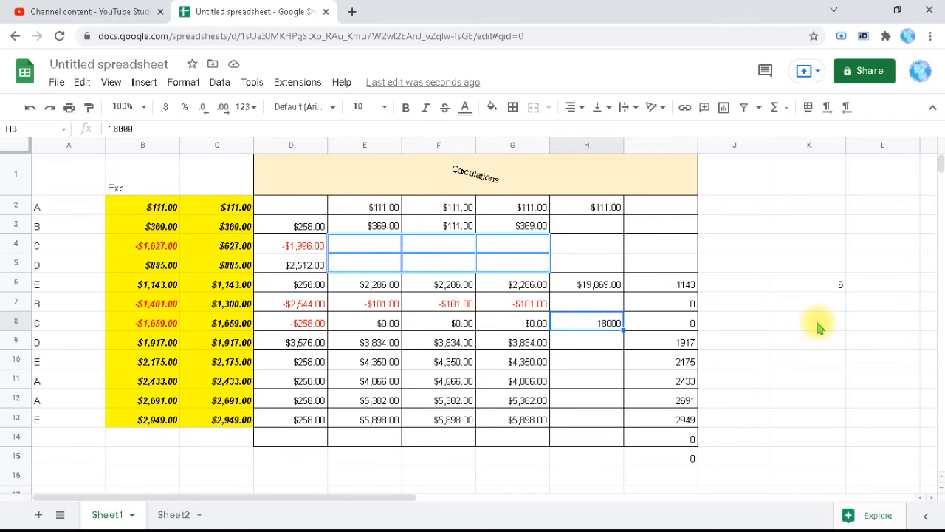
# Step: Clear K6 and enter the new formula =match(2000,B:B,1), searching the whole column B
pyautogui.click(829, 290)
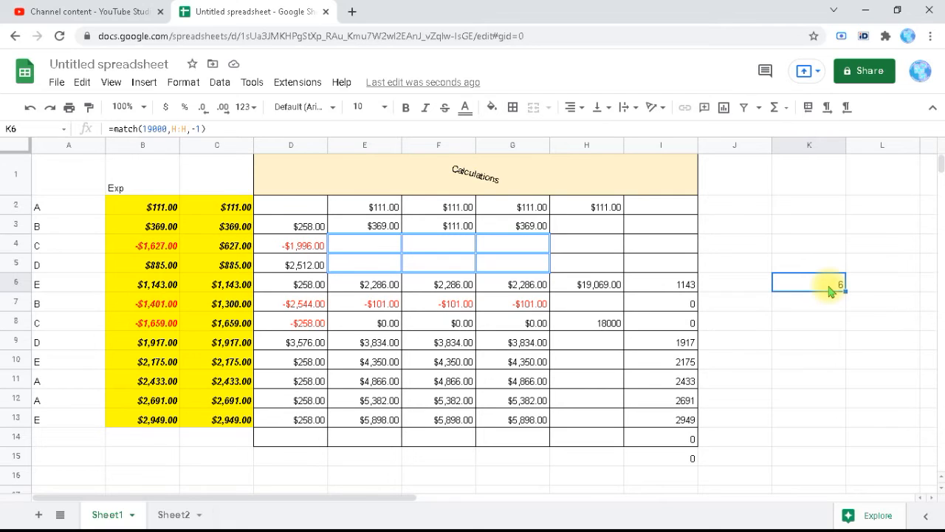
pyautogui.press('Delete')
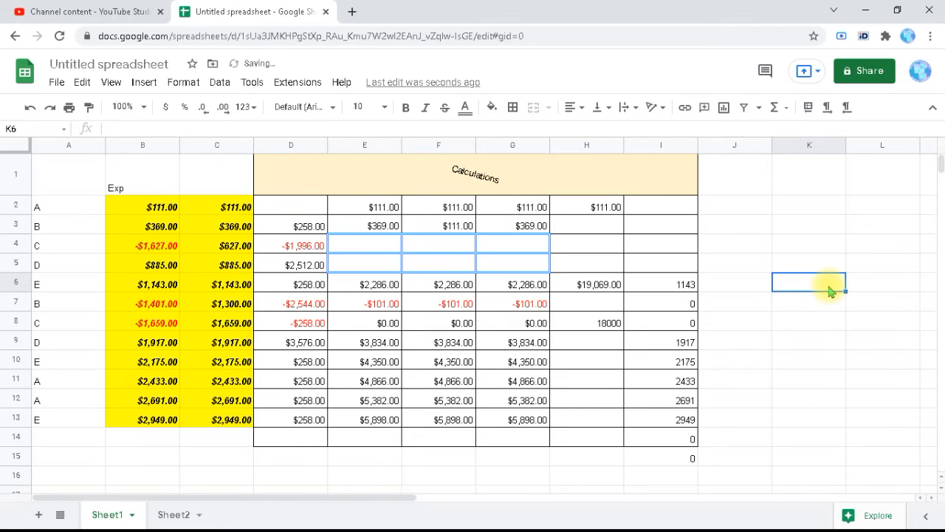
pyautogui.write('=mat')
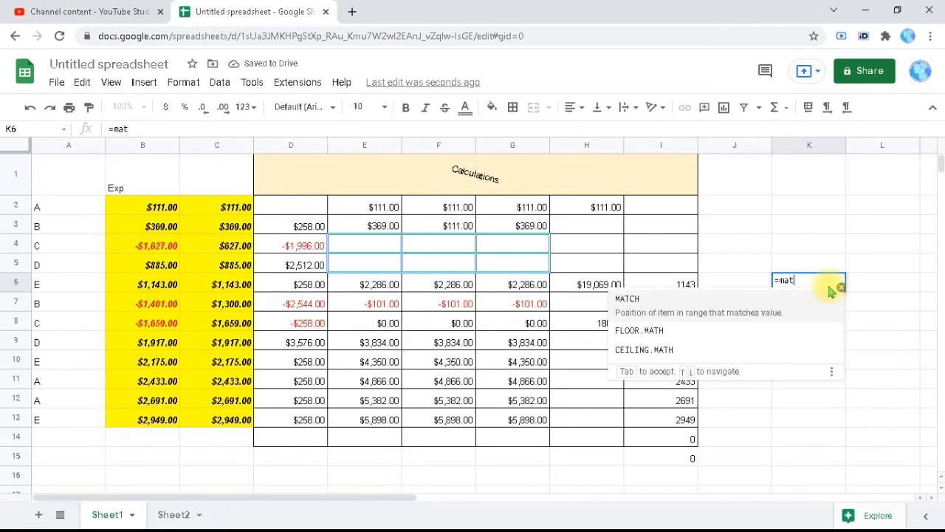
pyautogui.write('ch(')
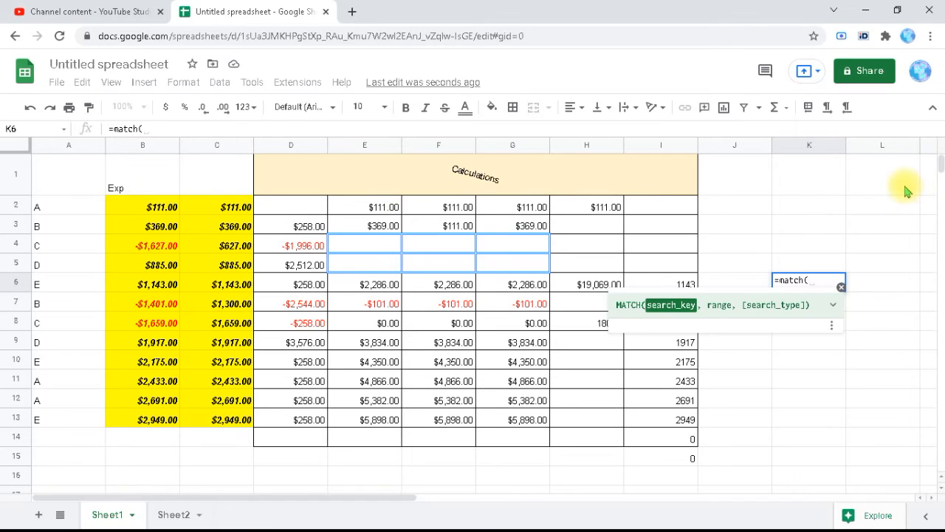
pyautogui.write('2000')
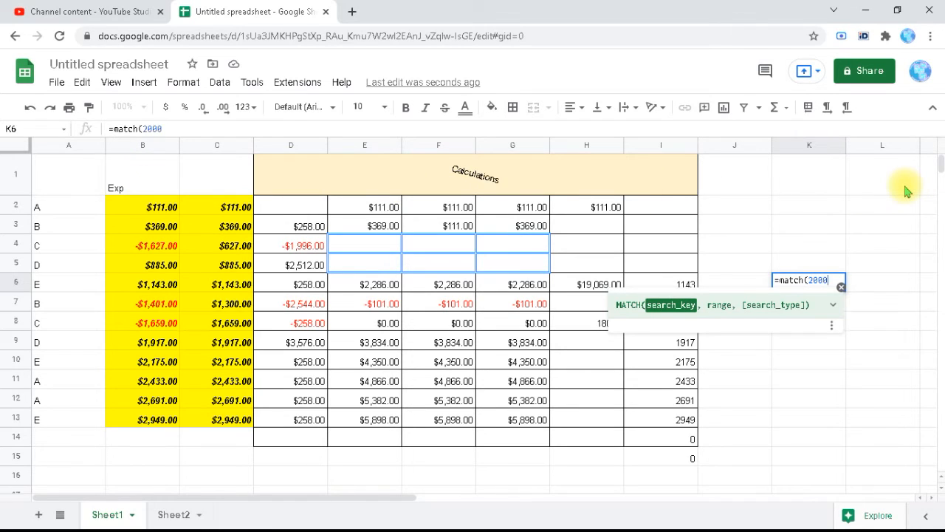
pyautogui.write(',')
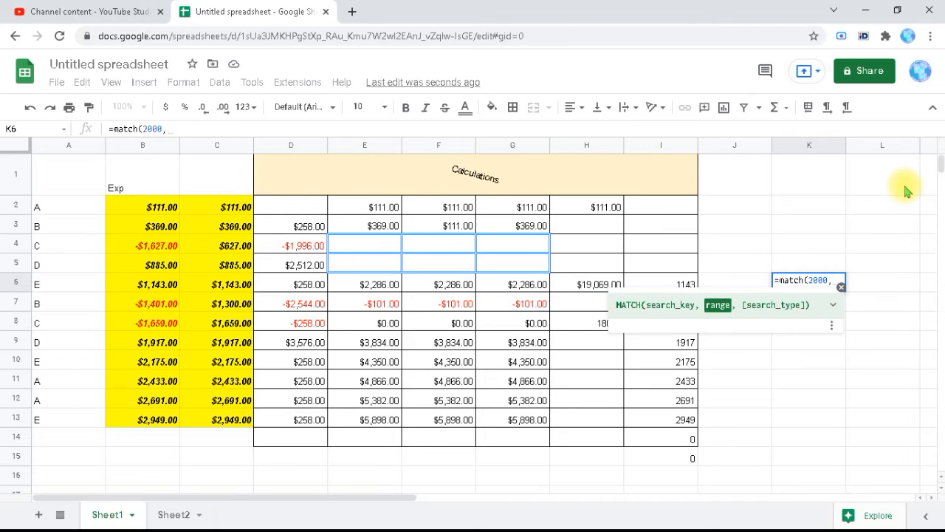
pyautogui.click(147, 147)
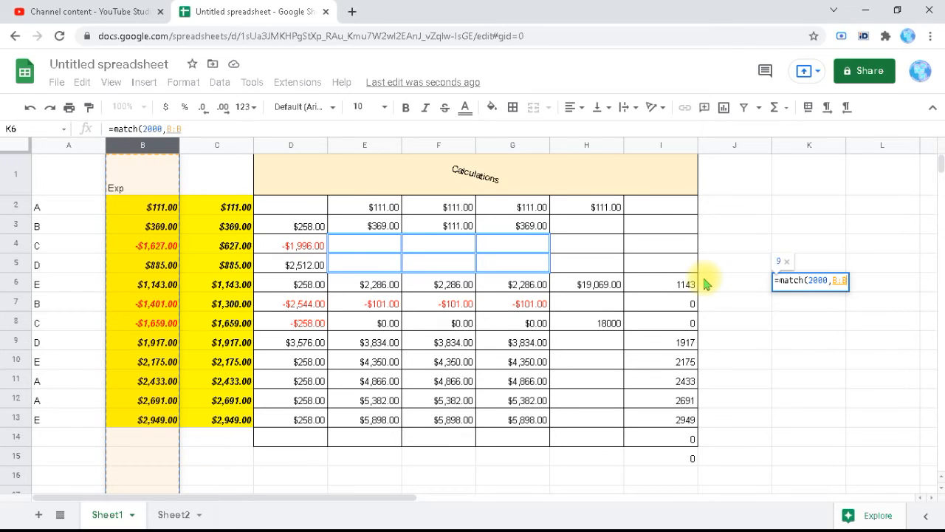
pyautogui.write(',')
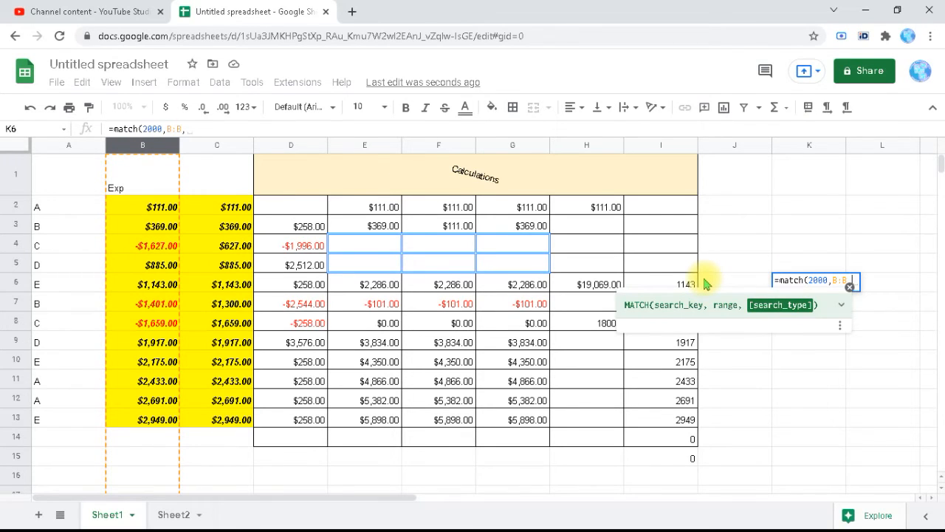
pyautogui.write('1')
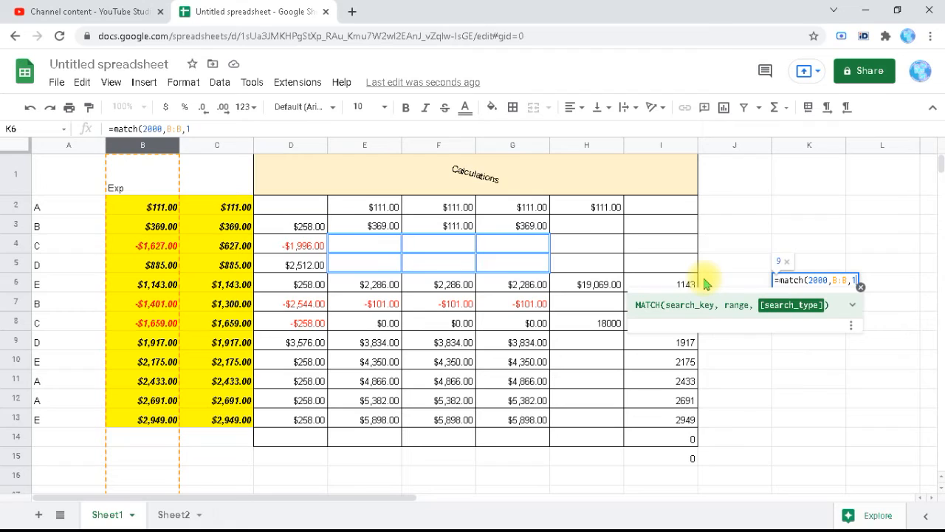
pyautogui.write(')')
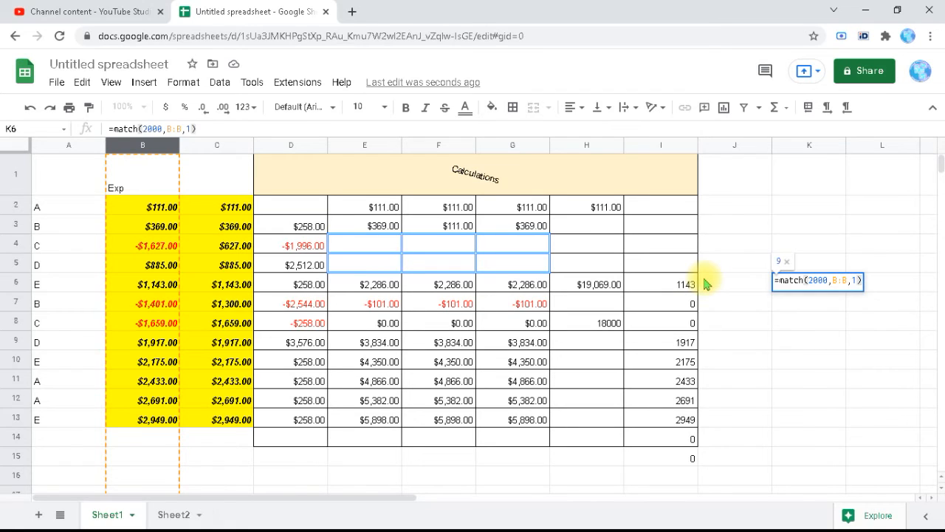
pyautogui.press('Return')
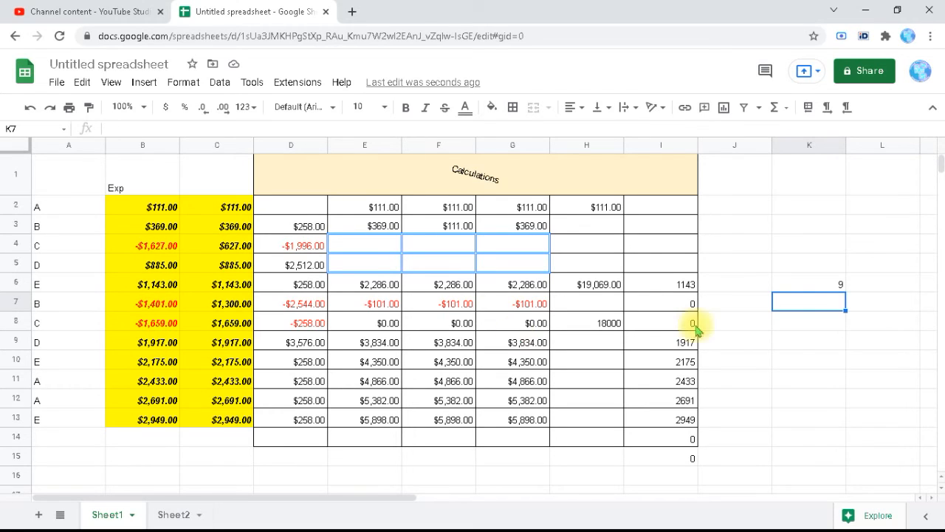
# Step: Change the search type of K6's column B MATCH formula to -1, enter it and inspect the cell's outcome
pyautogui.click(803, 280)
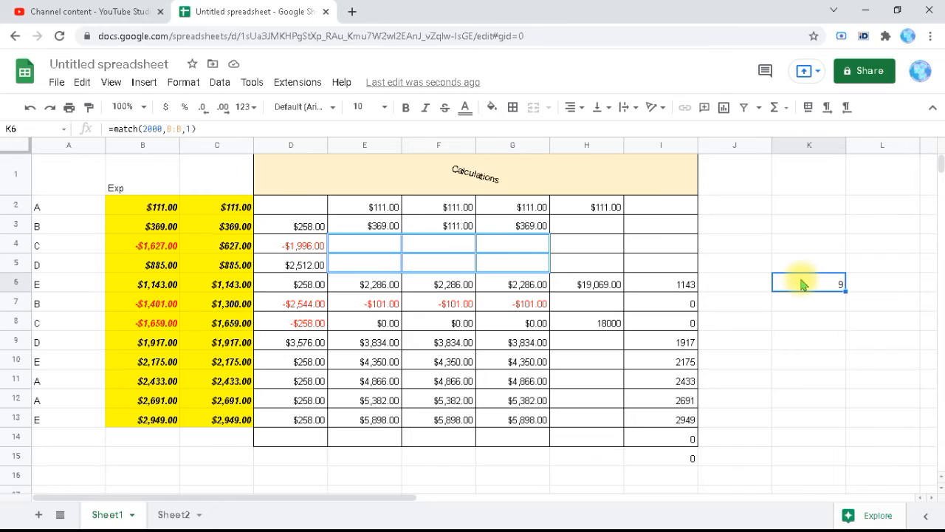
pyautogui.click(188, 128)
pyautogui.write('-1')
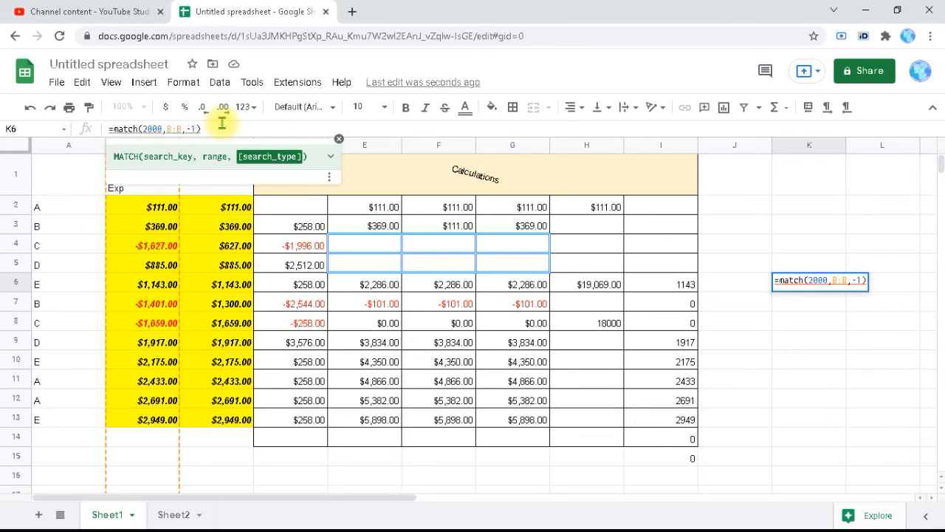
pyautogui.press('Return')
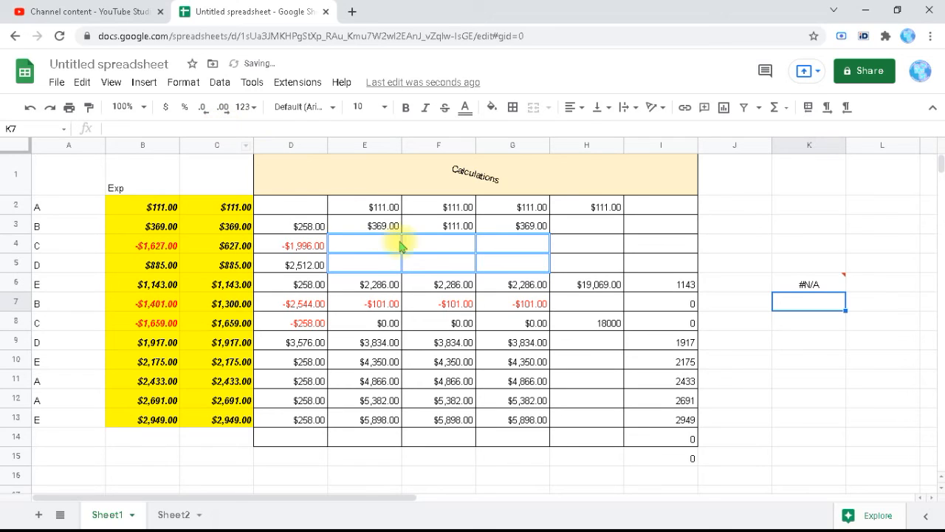
pyautogui.click(816, 287)
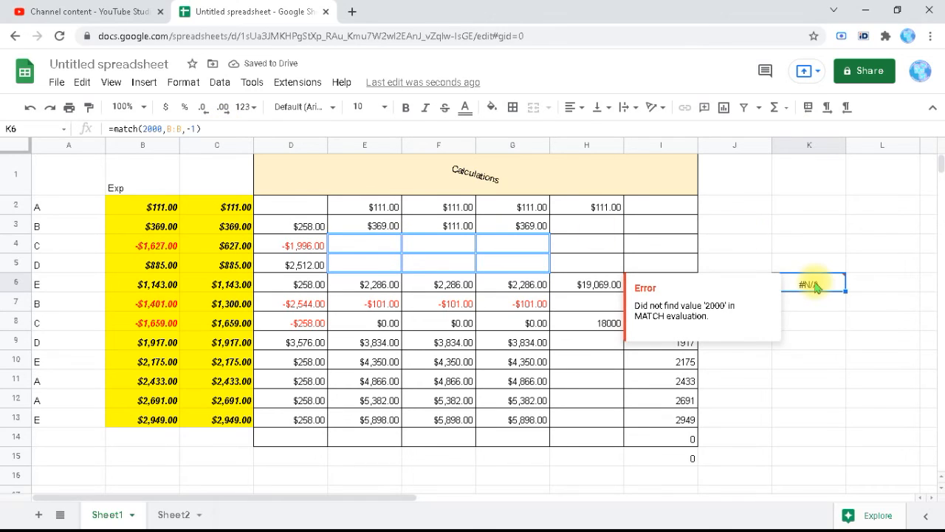